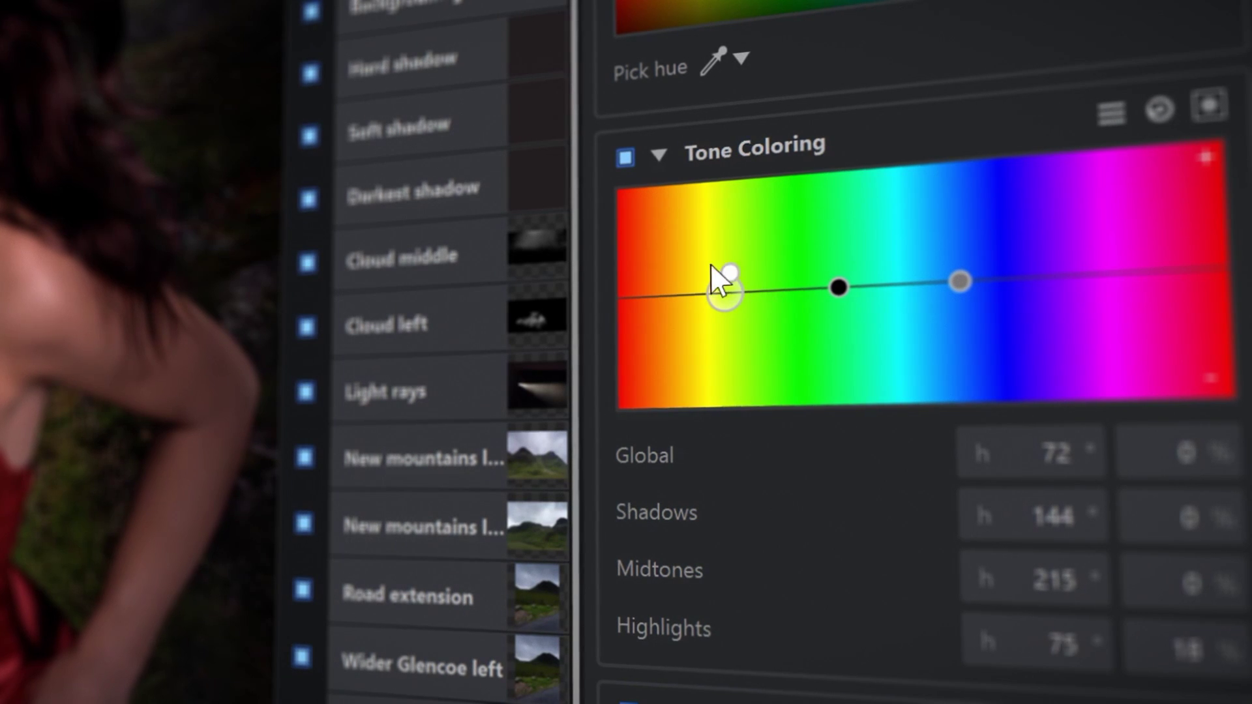
- After the feature montage, open Brush Demo showing the mountain lake on BG, with Sunset unchecked
drag(711, 264, 710, 339)
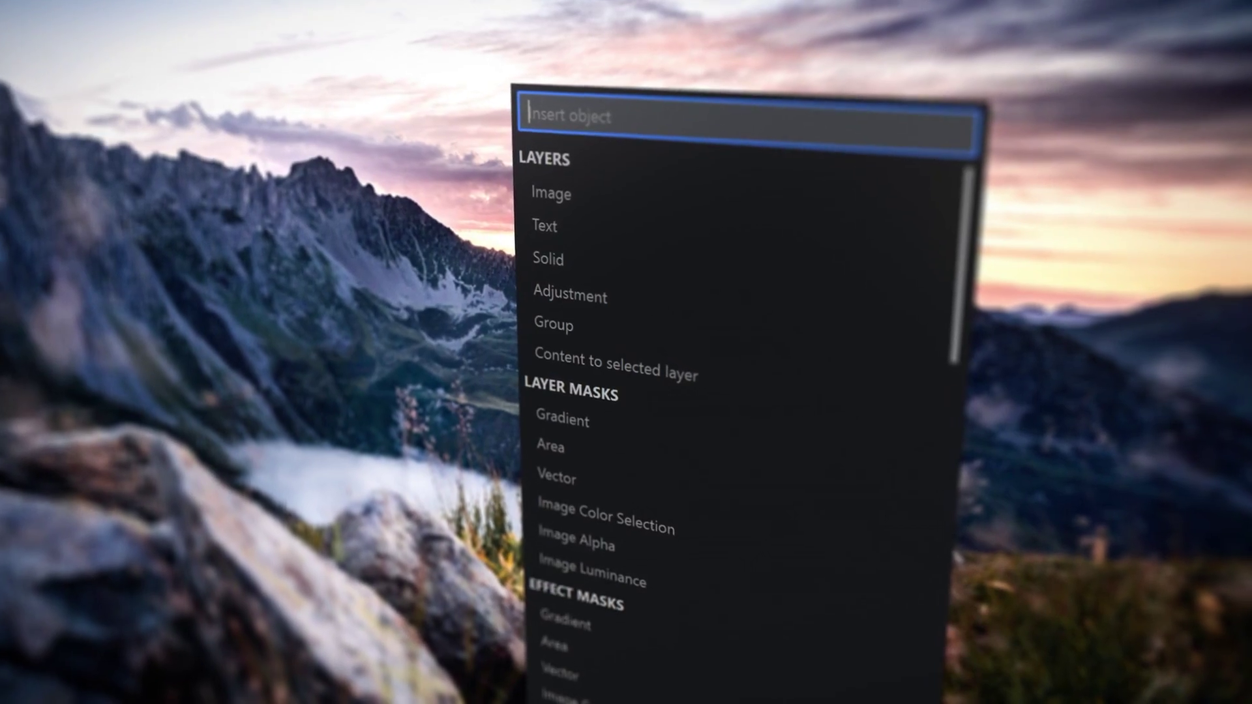
text(color)
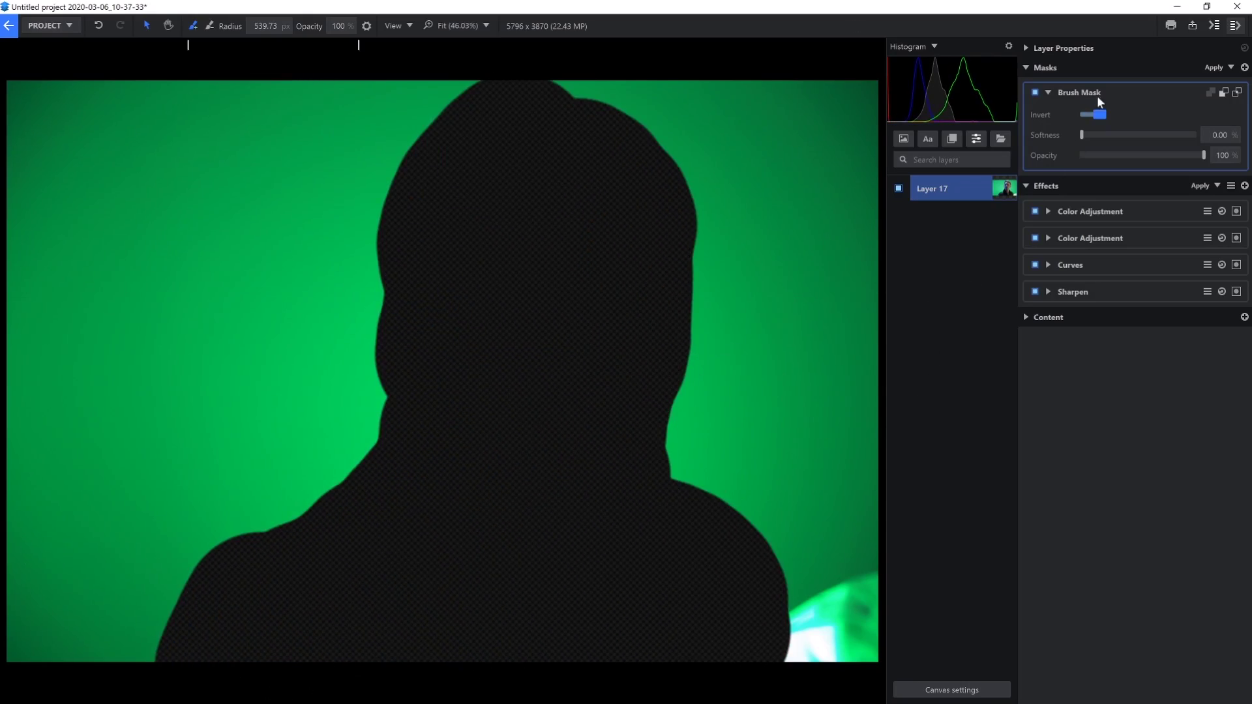
click(1092, 115)
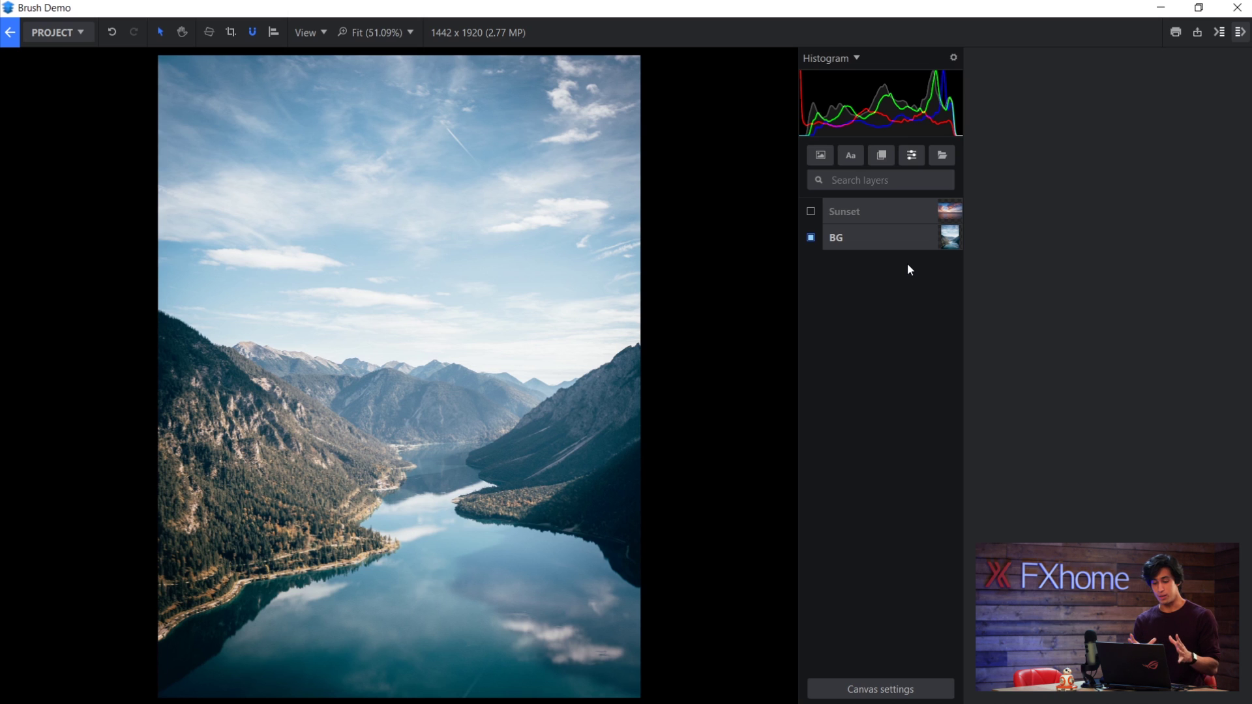
- Toggle the Sunset layer's visibility on, off, then on again so its sky covers the lake
click(811, 211)
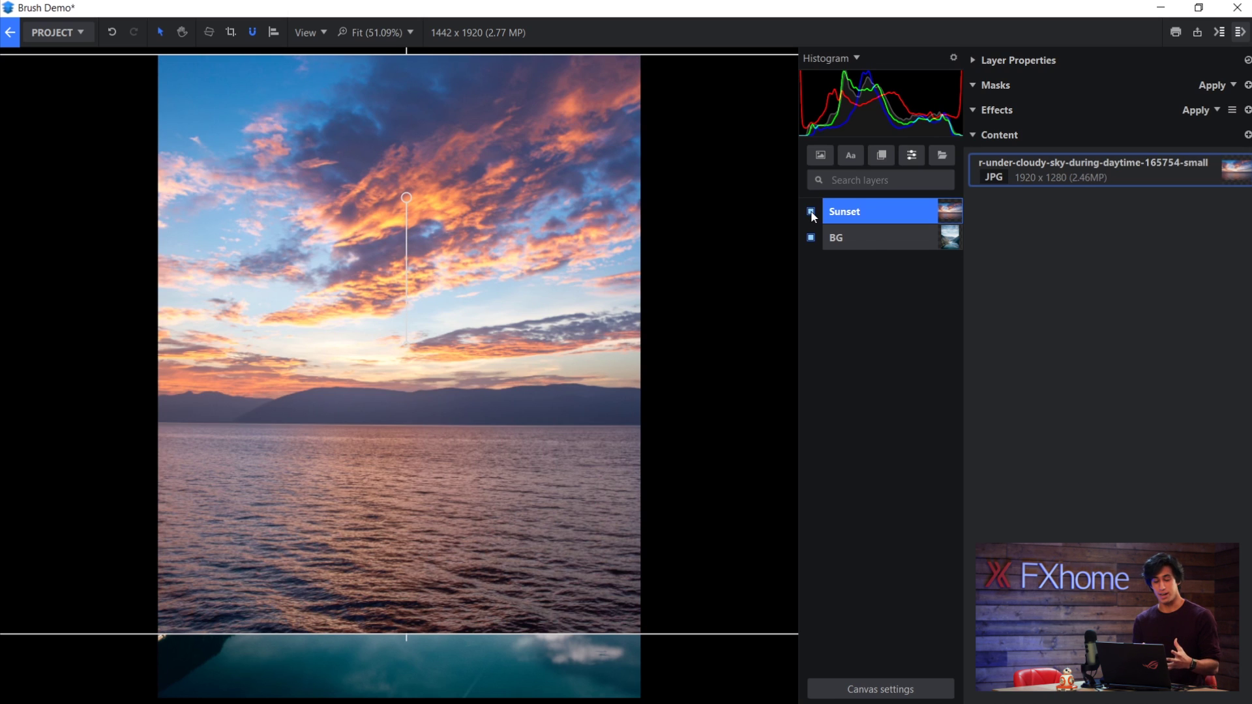
click(811, 211)
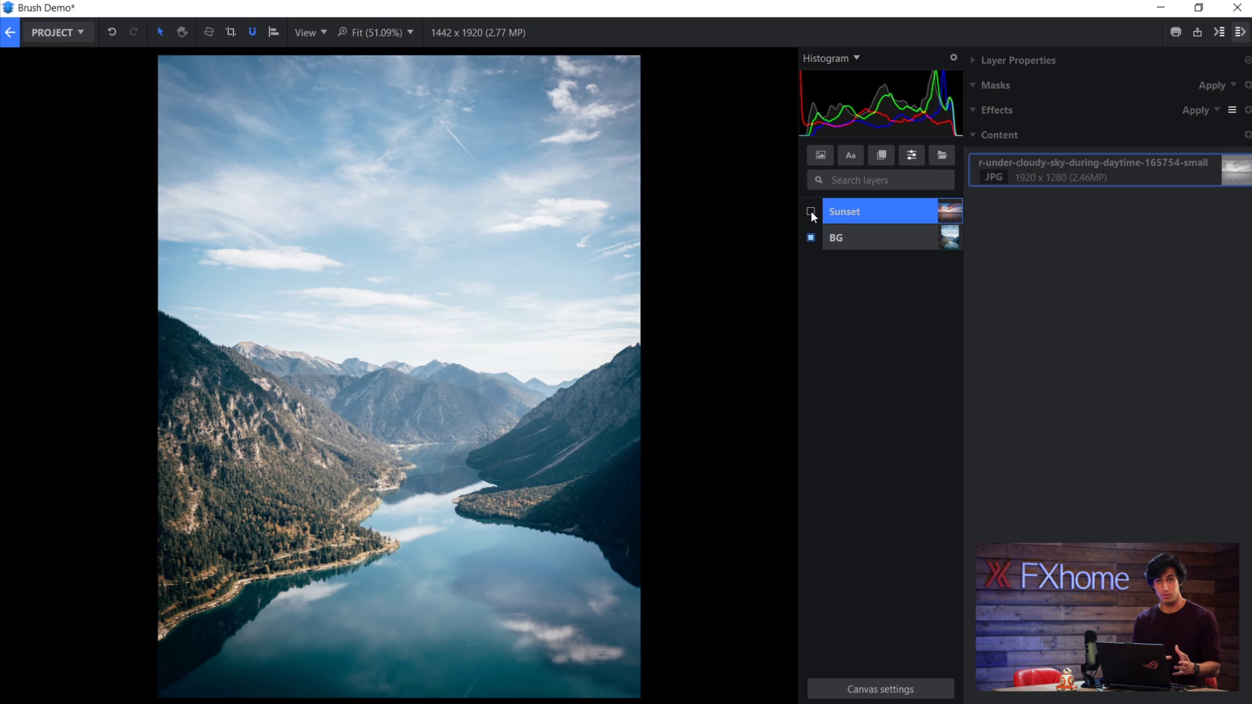
click(811, 211)
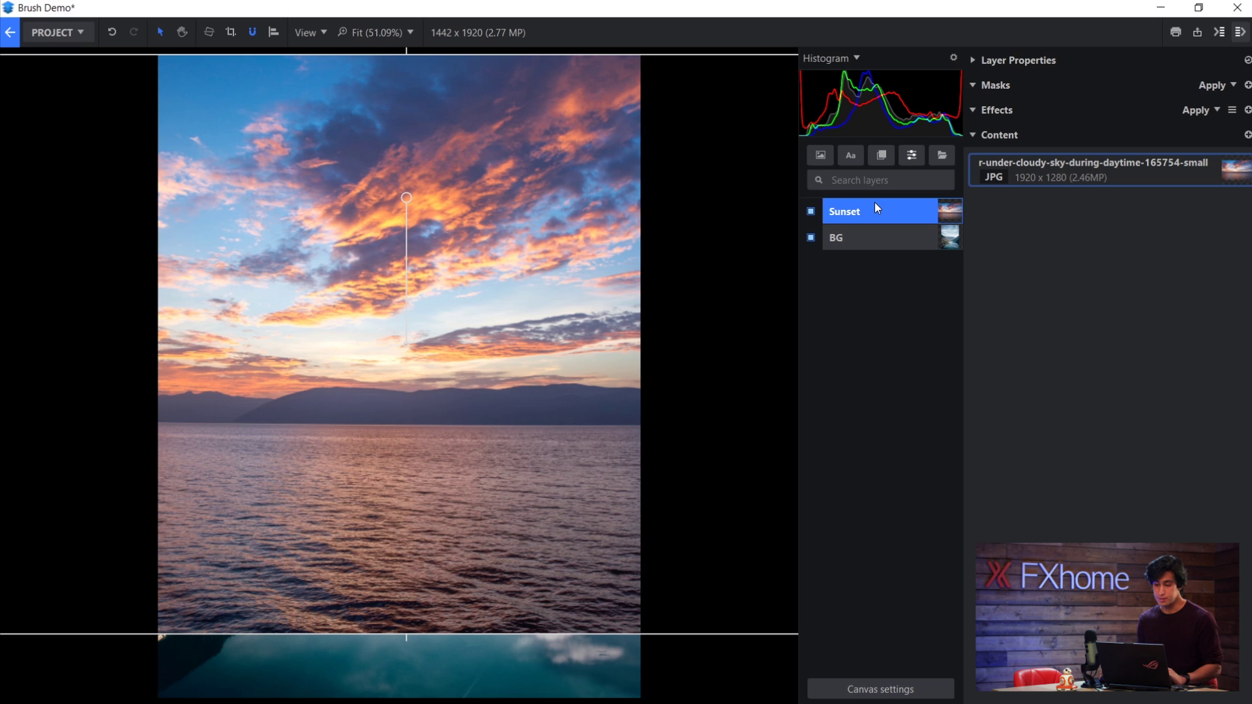
- Add a Brush mask to the Sunset layer and set the brush radius to 190.30 px
click(1247, 85)
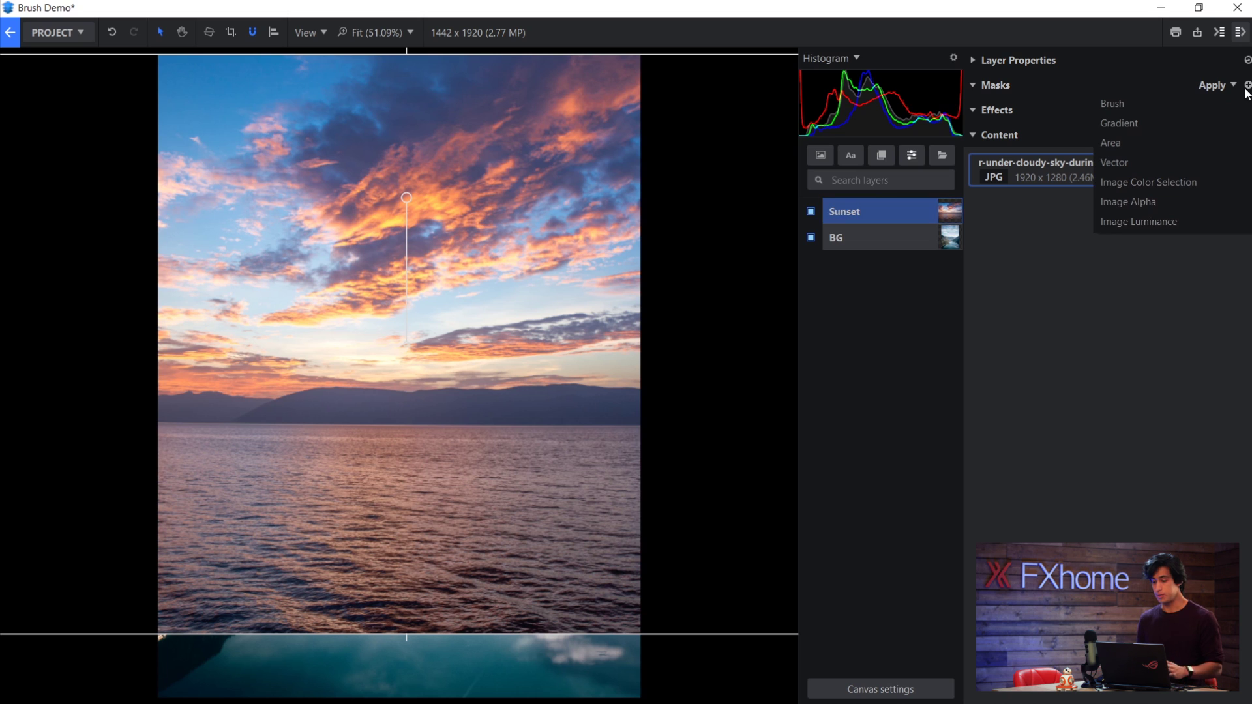
click(1211, 101)
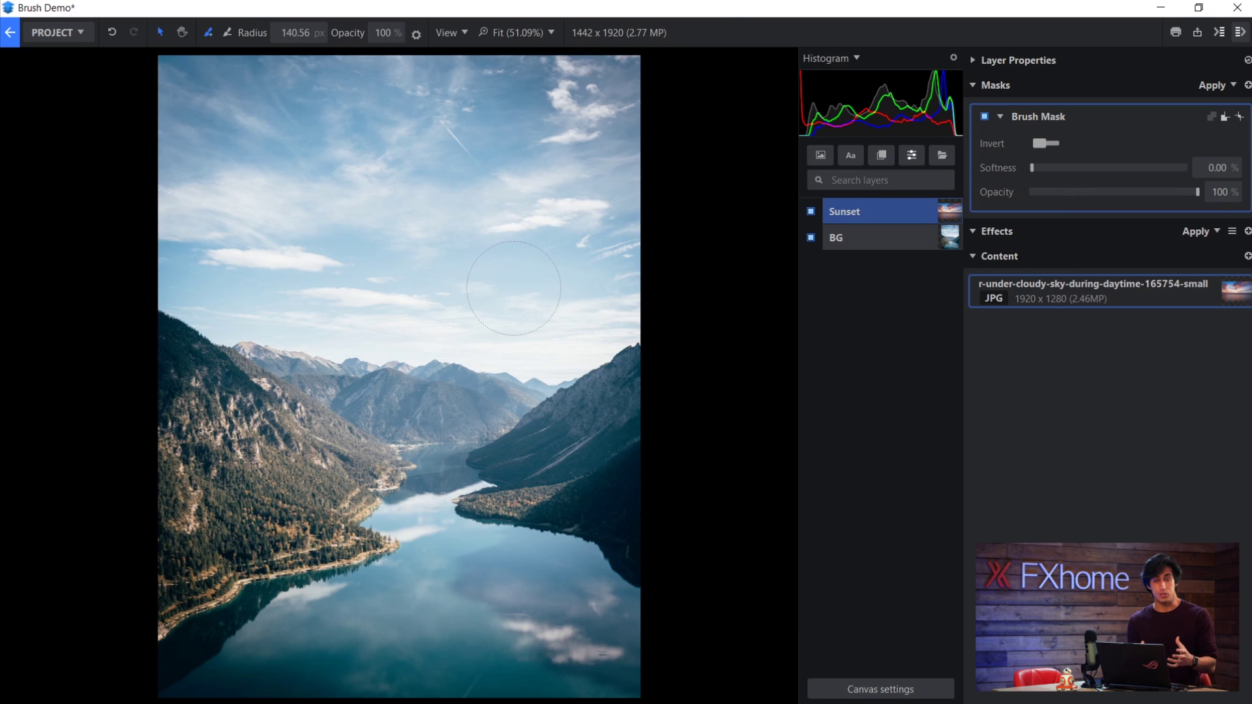
scroll(515, 307, up, 2)
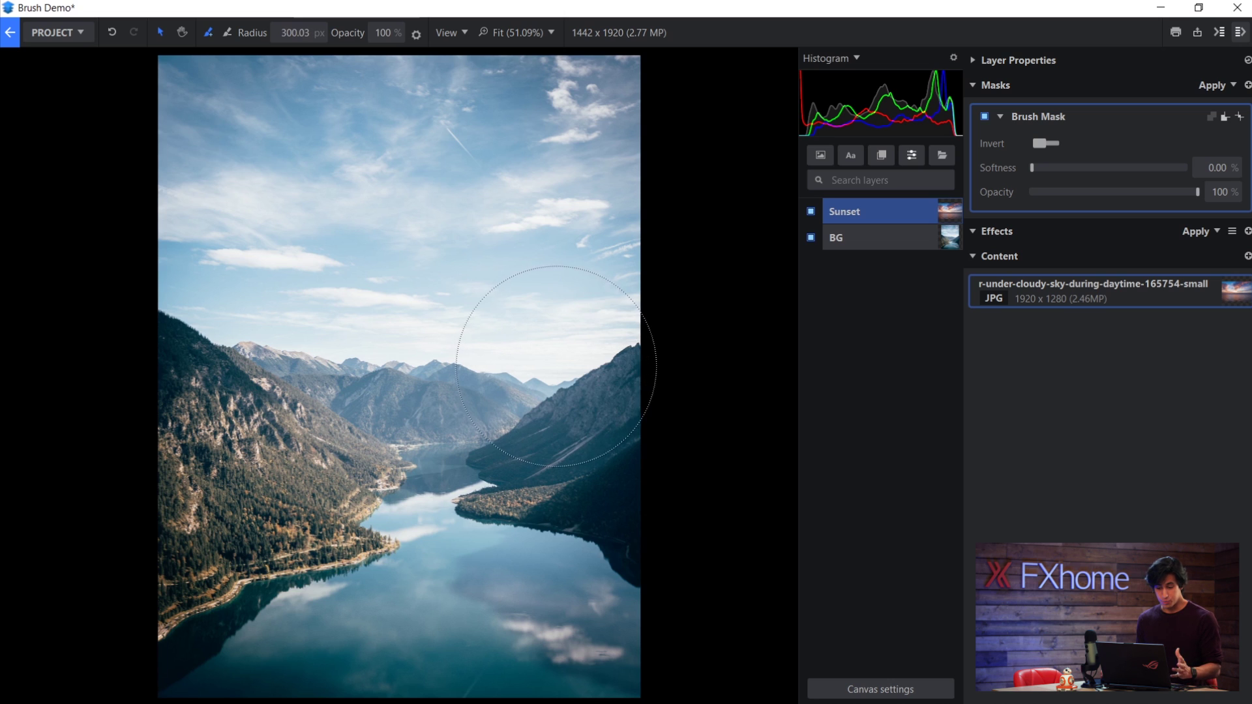
scroll(555, 371, up, 5)
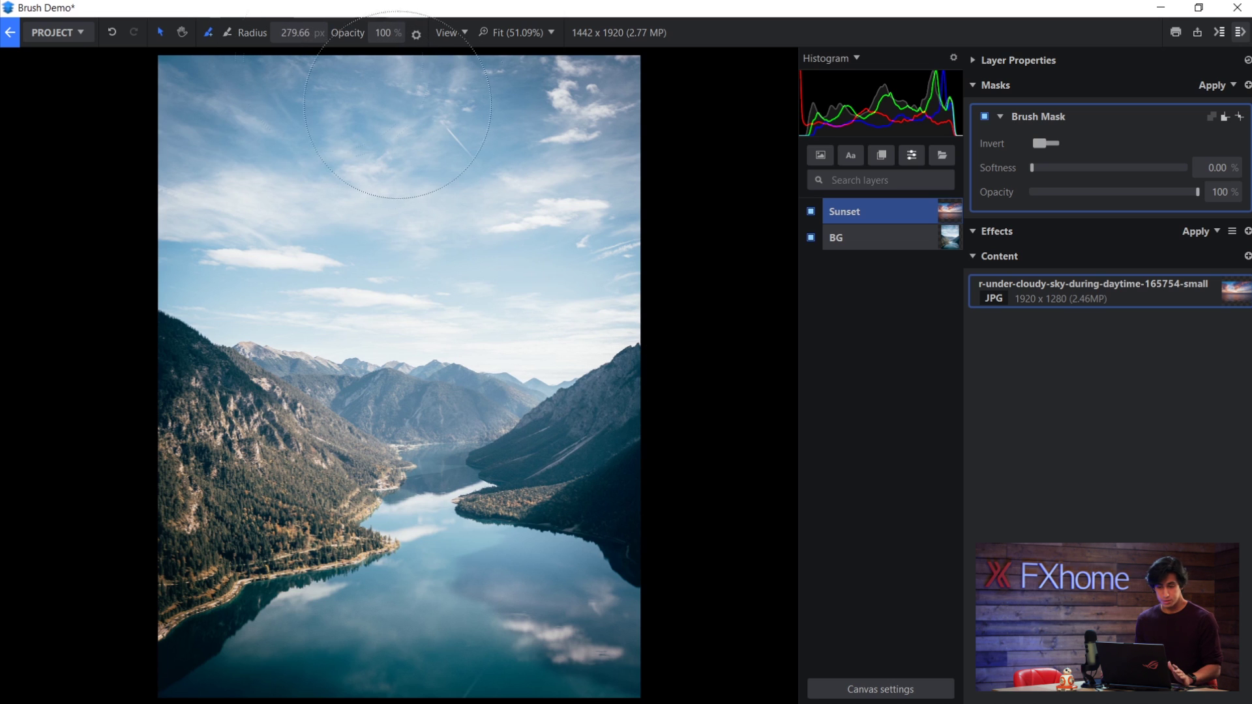
scroll(566, 239, down, 1)
scroll(561, 280, down, 1)
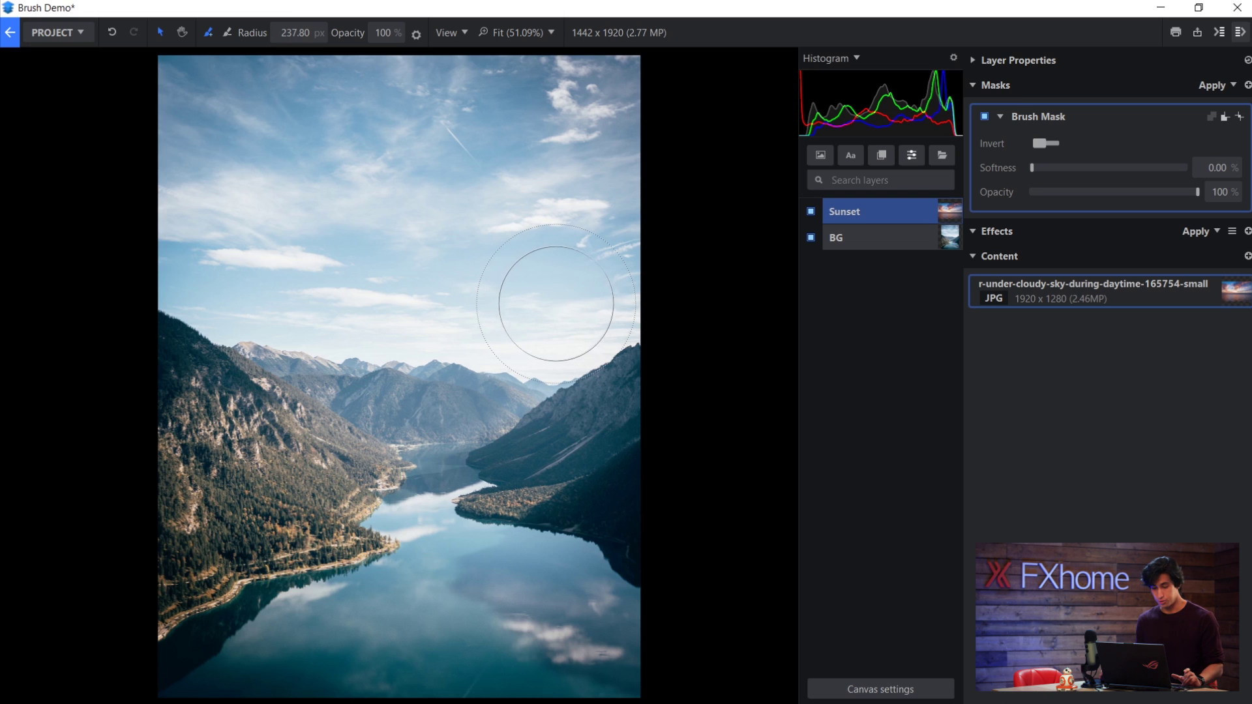
scroll(556, 304, down, 3)
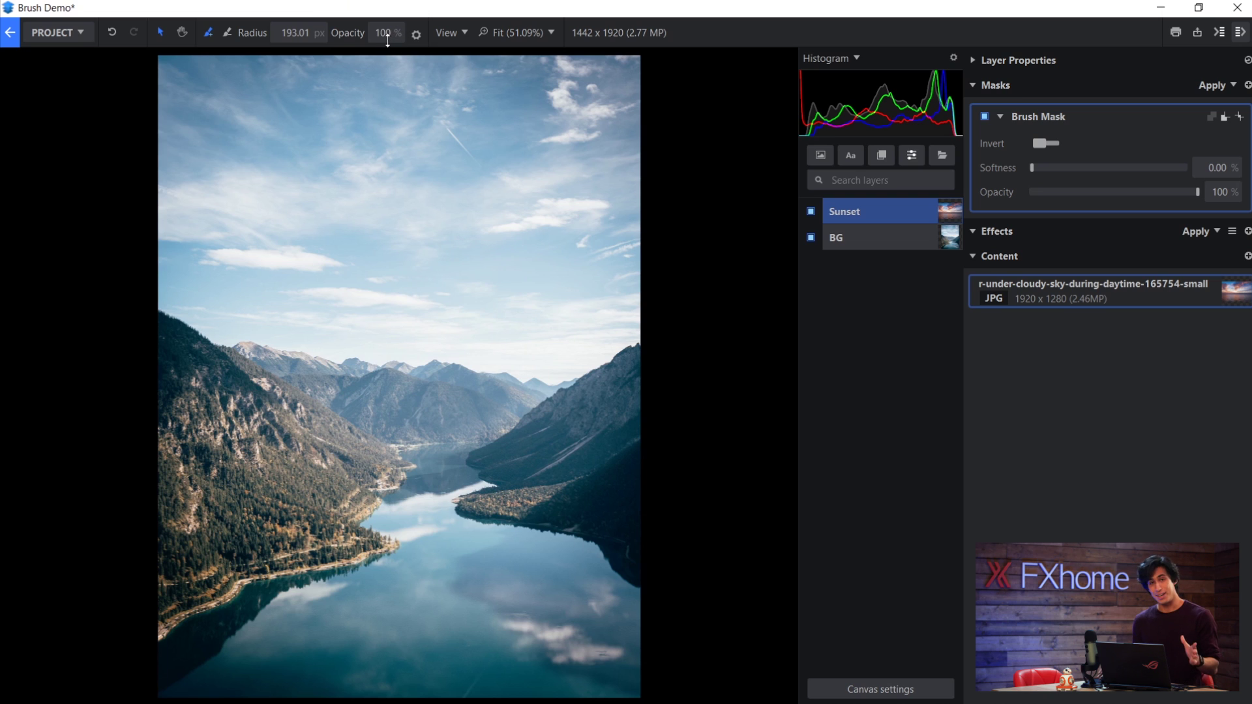
key(ctrl+z)
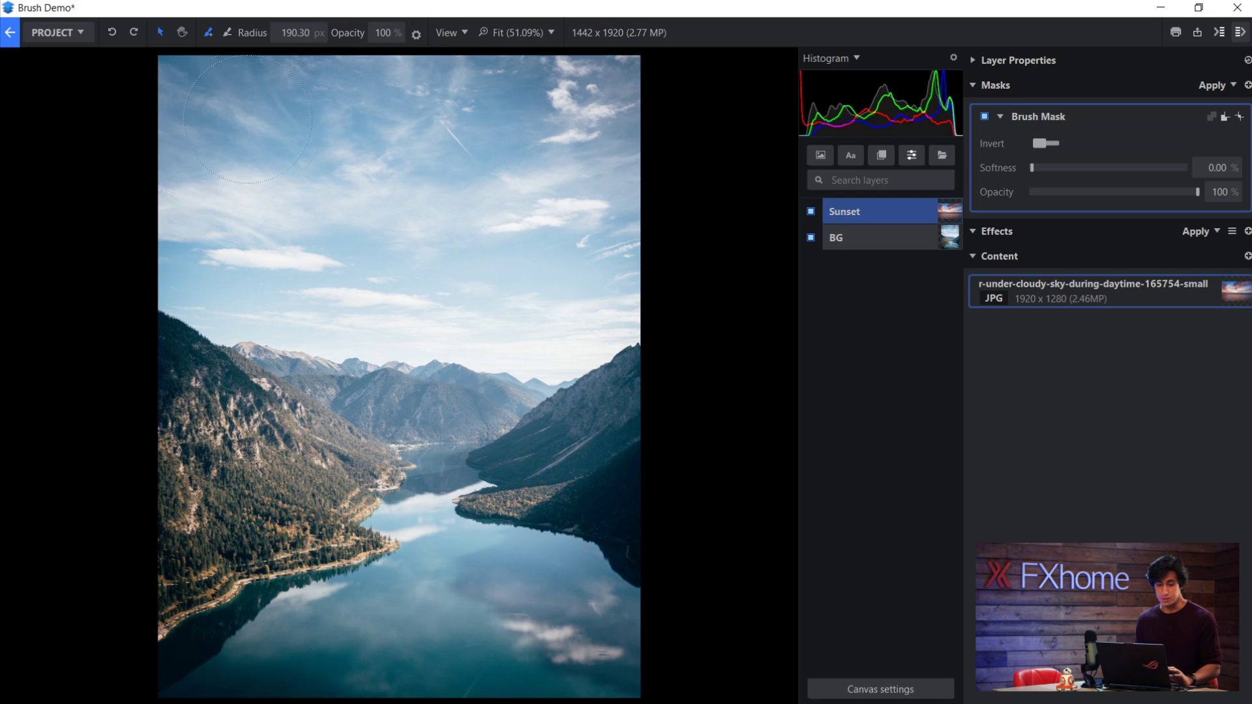
- Paint the orange sunset clouds into the upper sky, erasing the pink band near the horizon
mouse_move(247, 120)
mouse_down()
mouse_move(178, 89)
mouse_move(552, 57)
mouse_move(633, 82)
mouse_move(155, 149)
mouse_move(258, 185)
mouse_move(510, 180)
mouse_move(590, 203)
mouse_move(199, 244)
mouse_move(442, 295)
mouse_move(520, 286)
mouse_move(605, 249)
mouse_move(625, 178)
mouse_move(623, 102)
mouse_move(639, 181)
mouse_move(617, 252)
mouse_move(574, 287)
mouse_move(561, 256)
mouse_up()
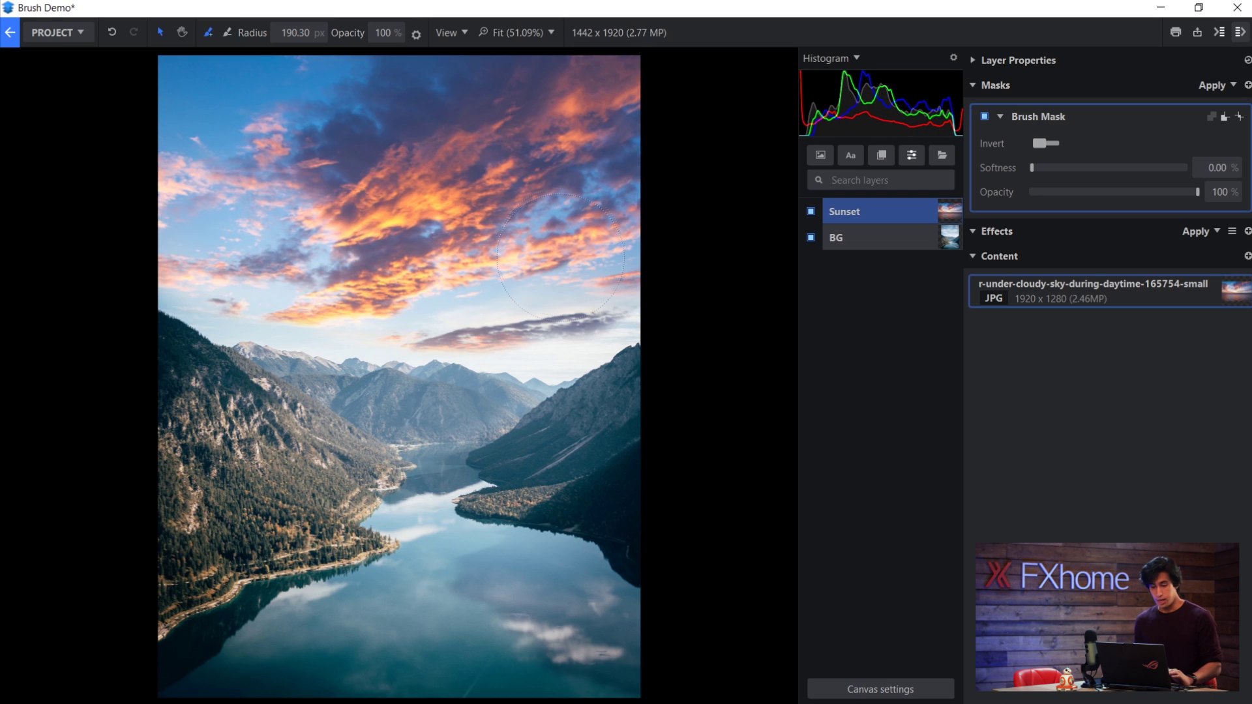
key(e)
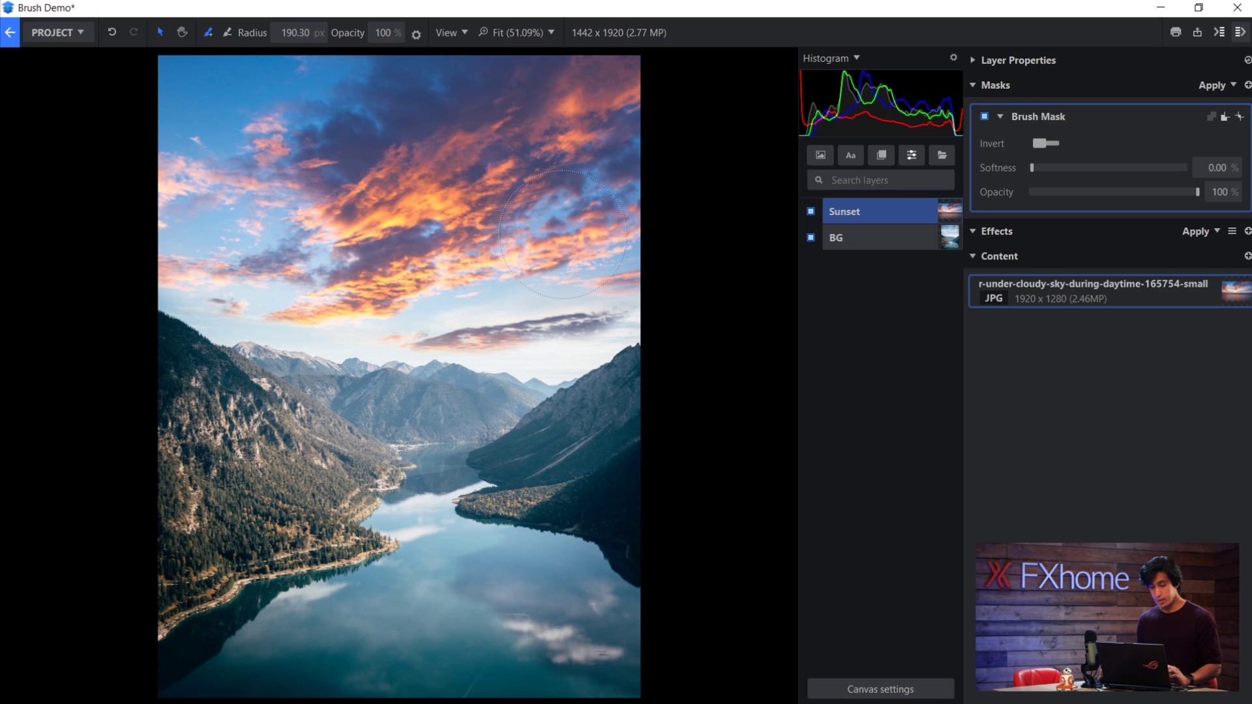
mouse_move(591, 215)
mouse_down()
mouse_move(463, 265)
mouse_move(596, 244)
mouse_move(597, 285)
mouse_up()
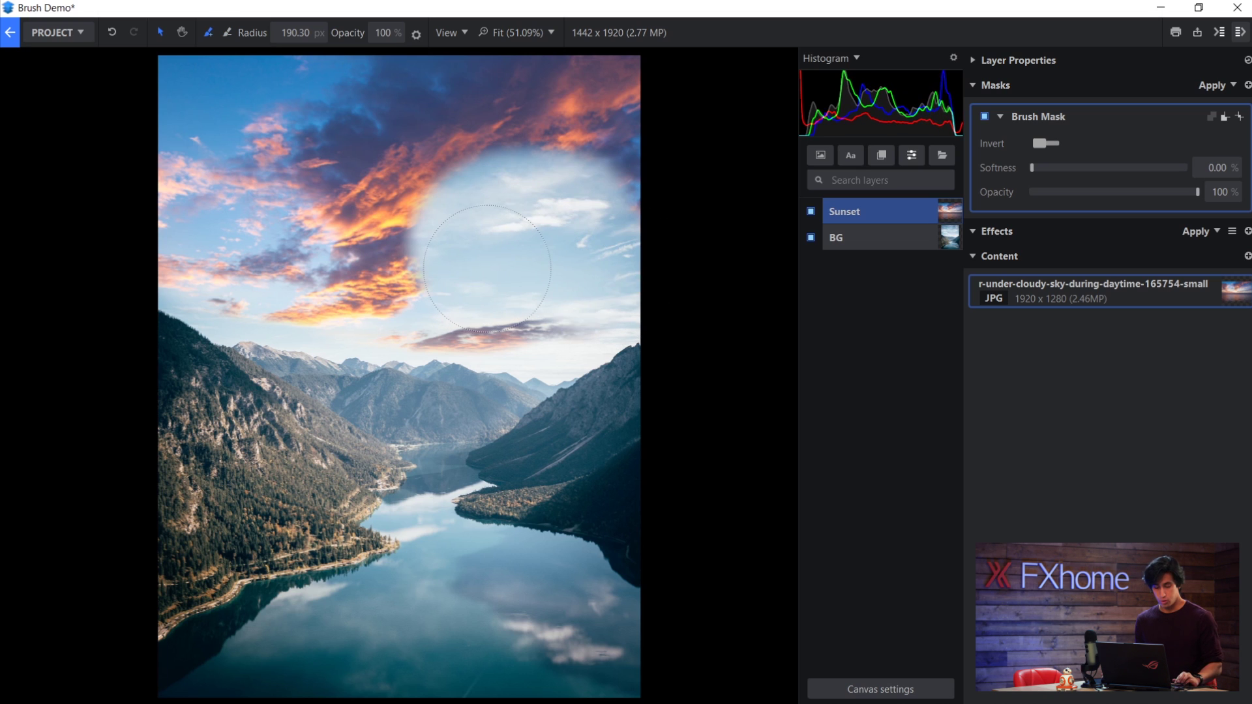
key(ctrl+z)
key(b)
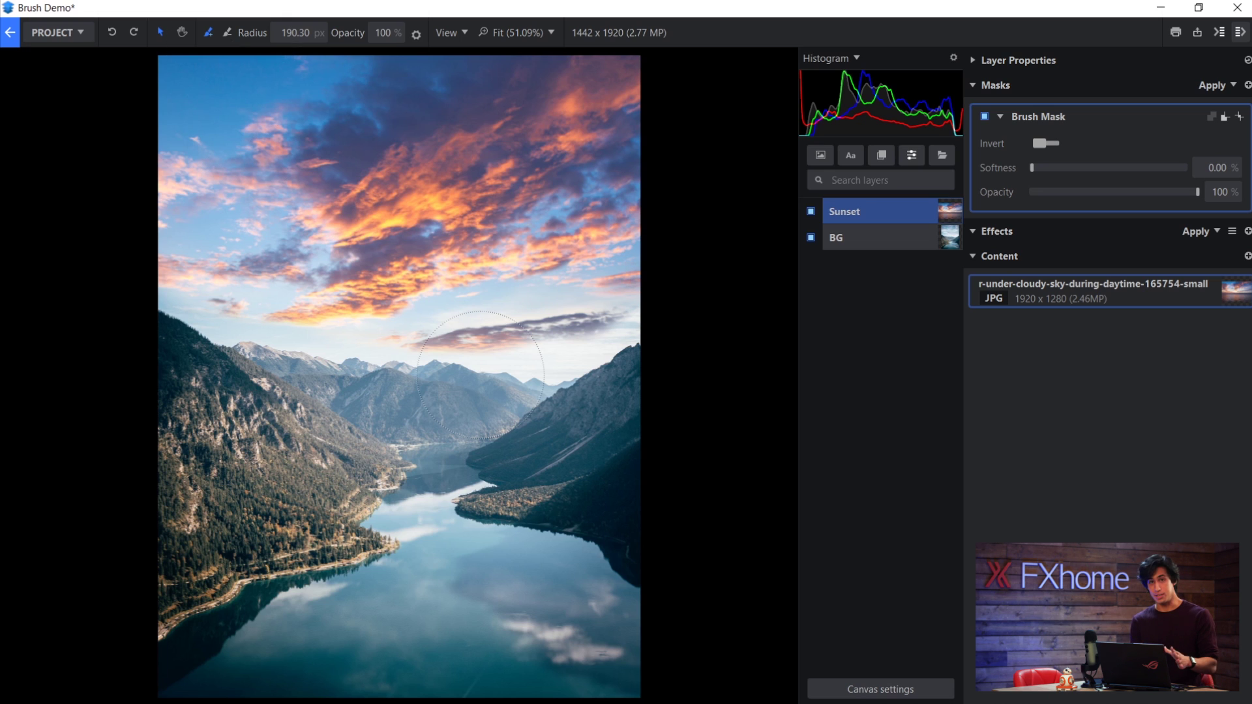
key(e)
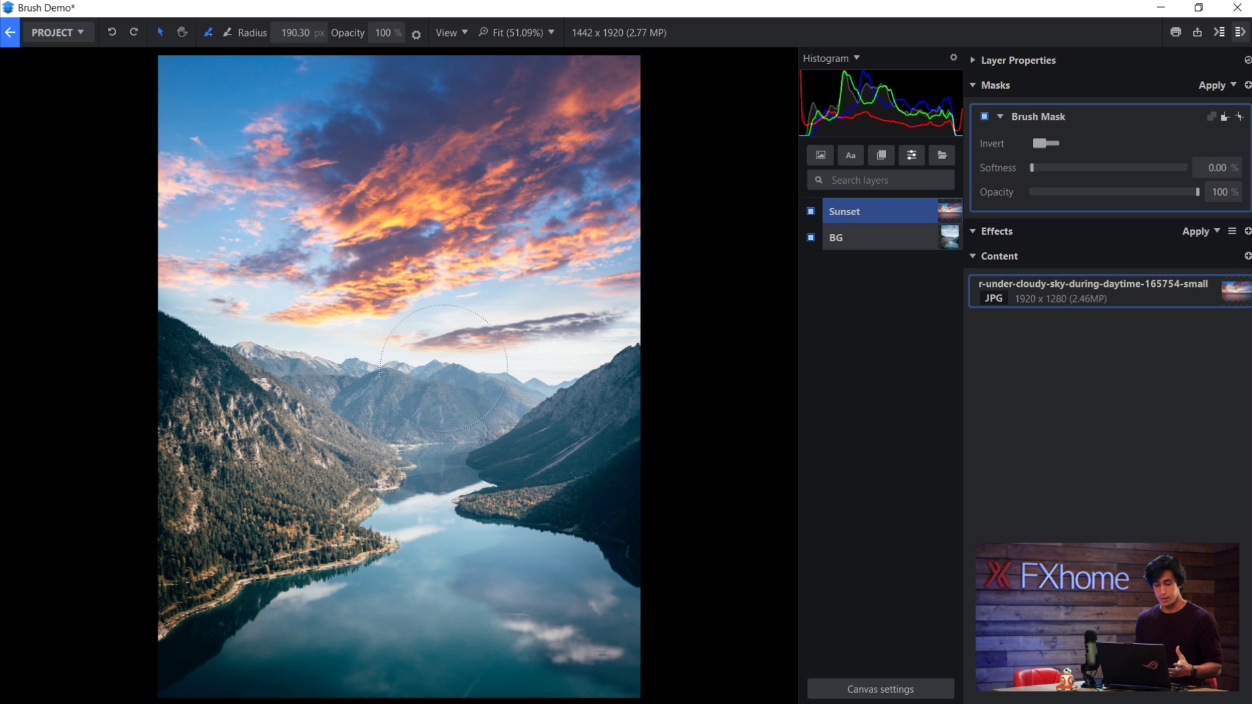
drag(434, 365, 575, 364)
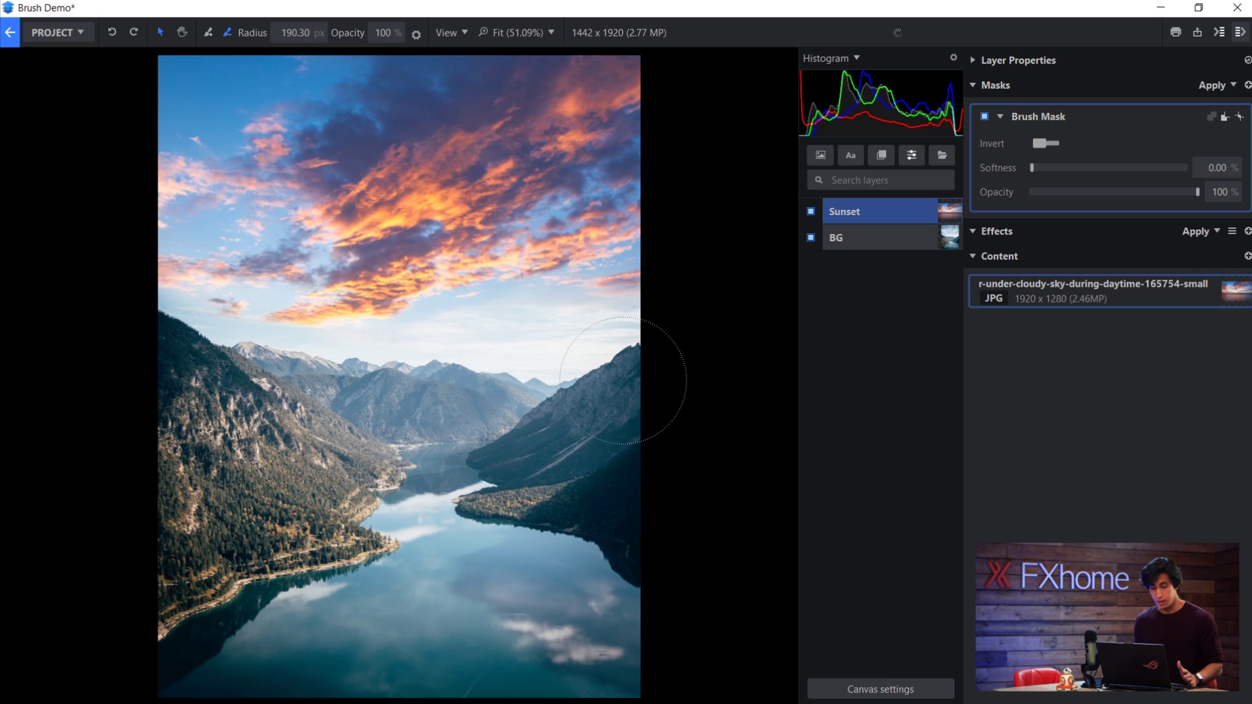
key(b)
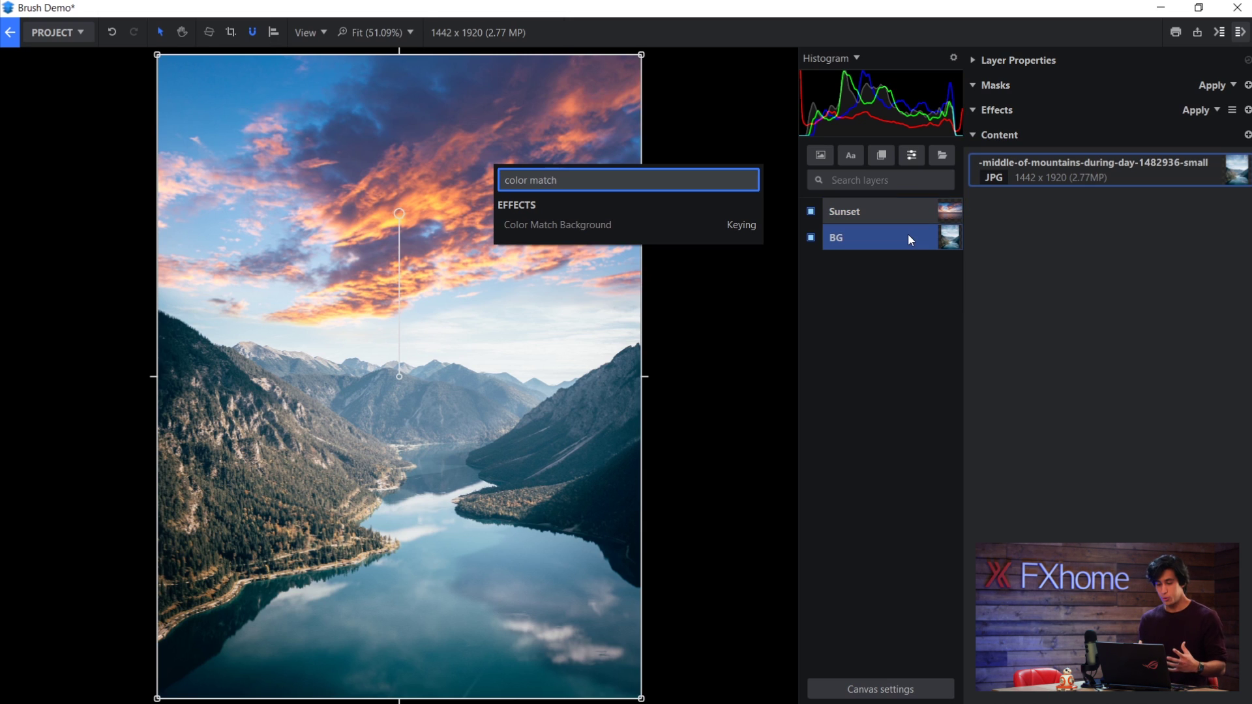
- Add Color Match Background to BG, matching the sunset photo at 68.50 strength
key(Return)
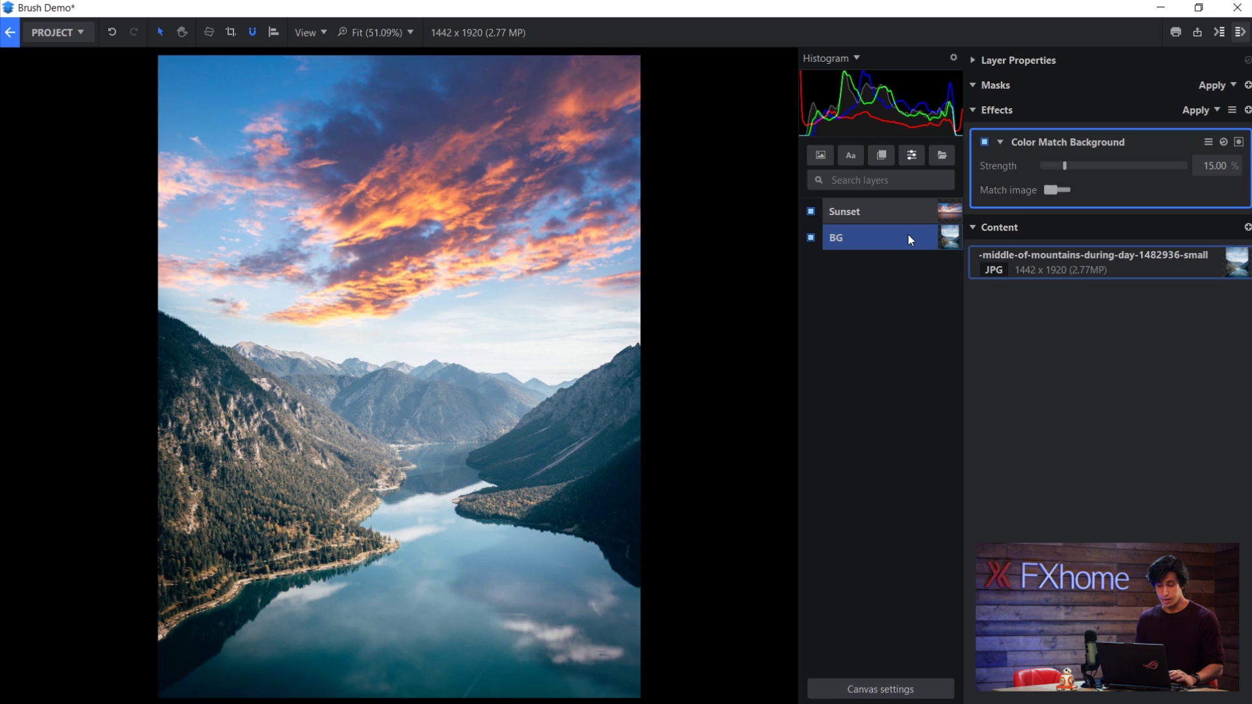
click(1063, 190)
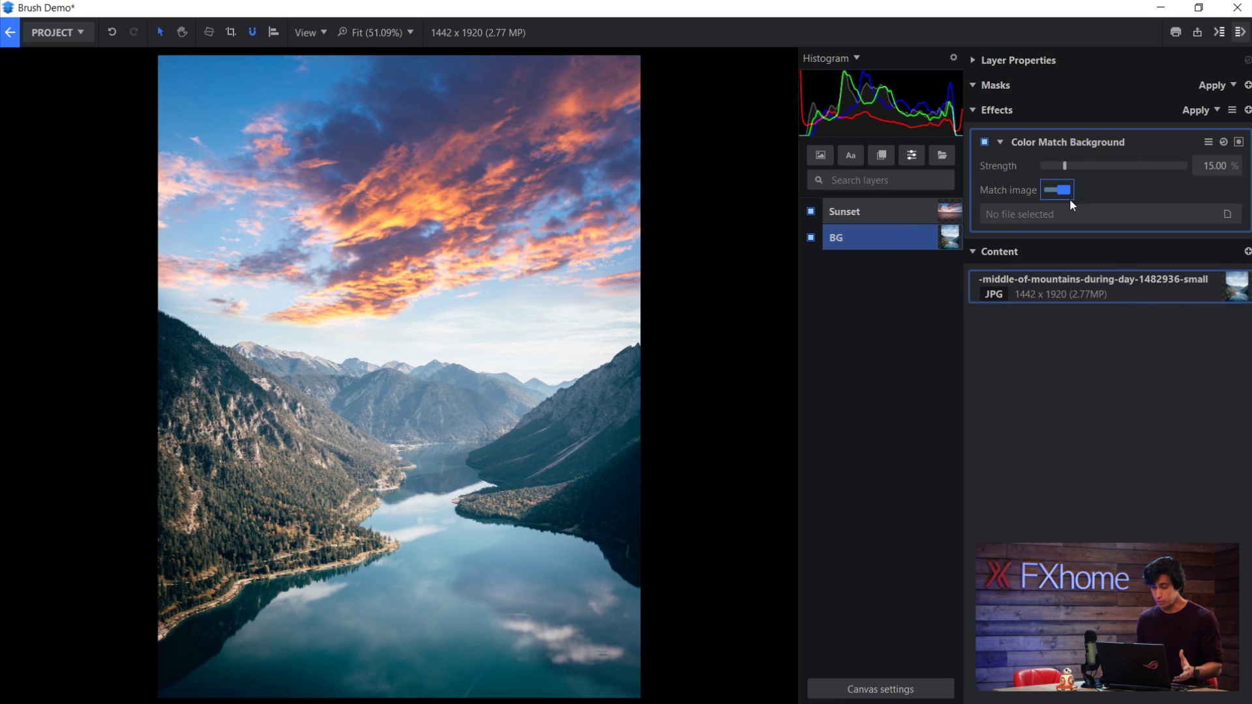
click(1227, 214)
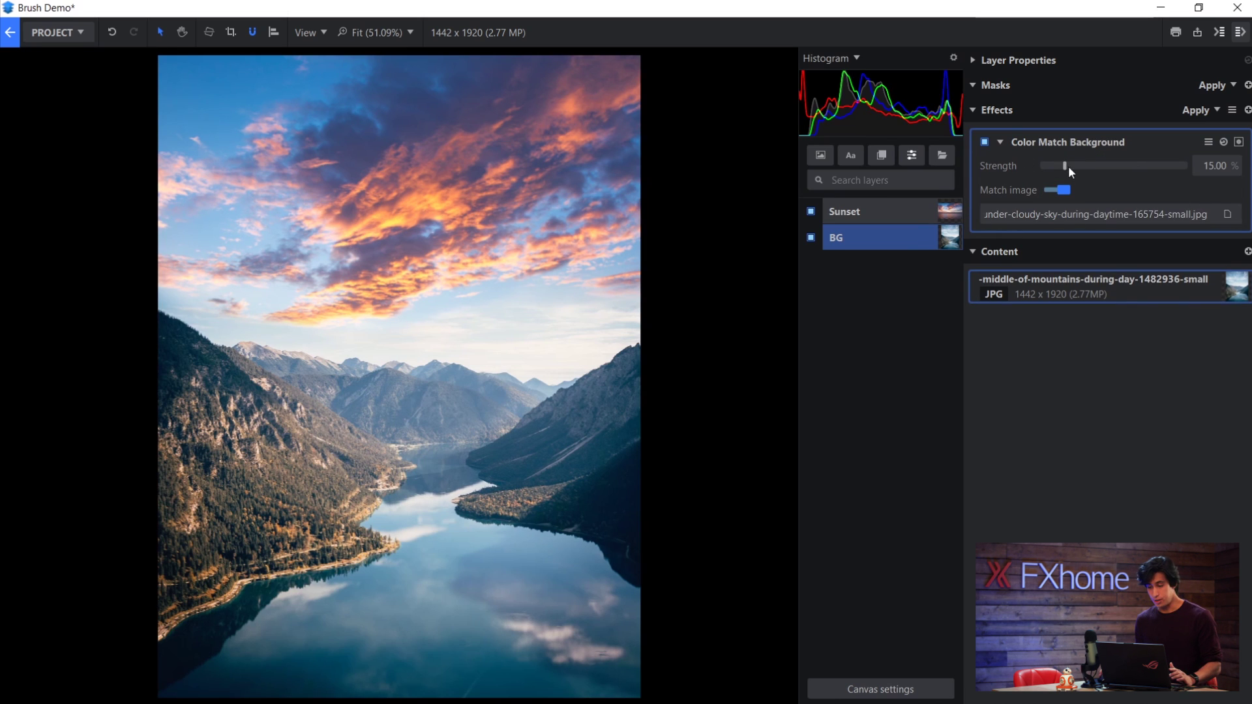
drag(1068, 166, 1144, 175)
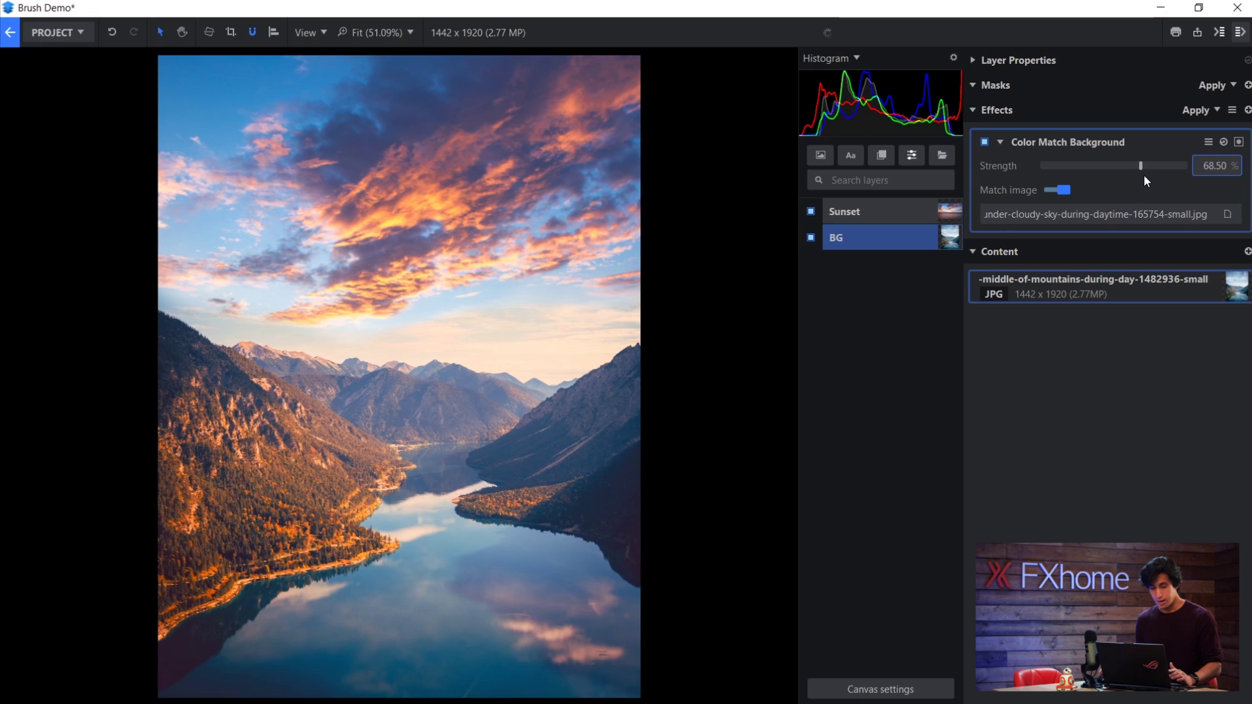
- Add a Curves effect to the BG layer, then deselect the layer
key(ctrl+space)
text(curves)
key(Return)
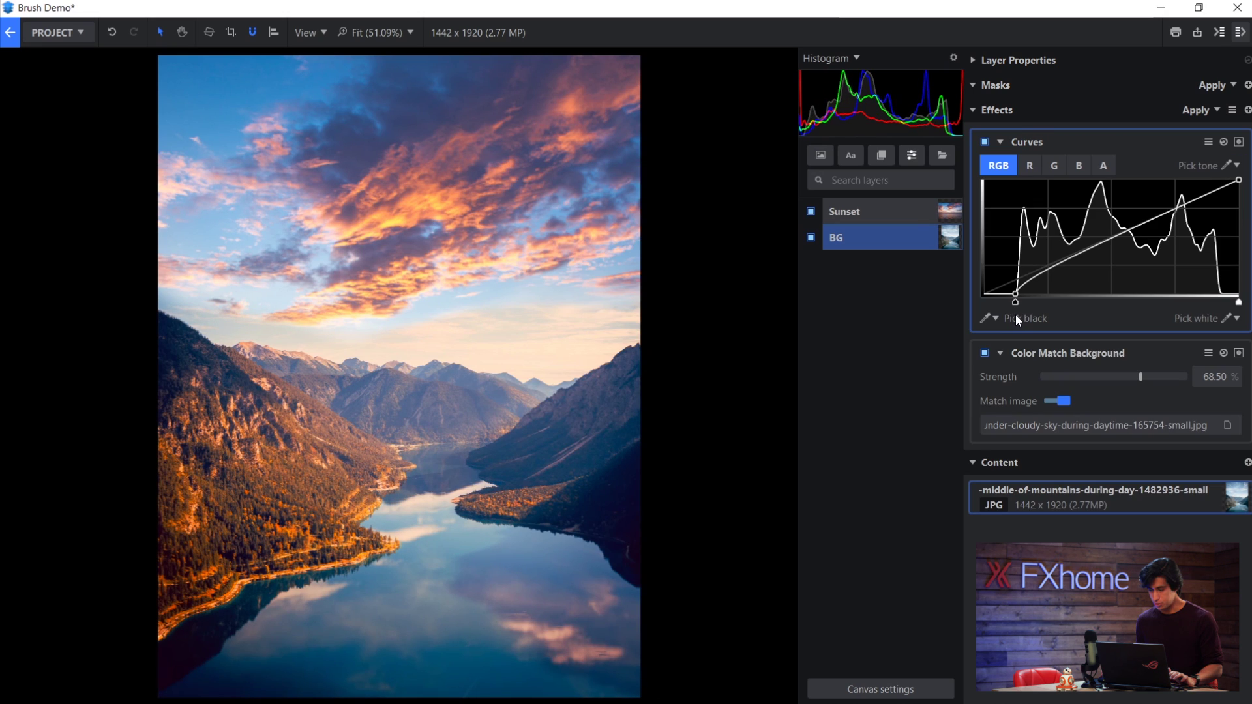
click(1055, 523)
click(1213, 376)
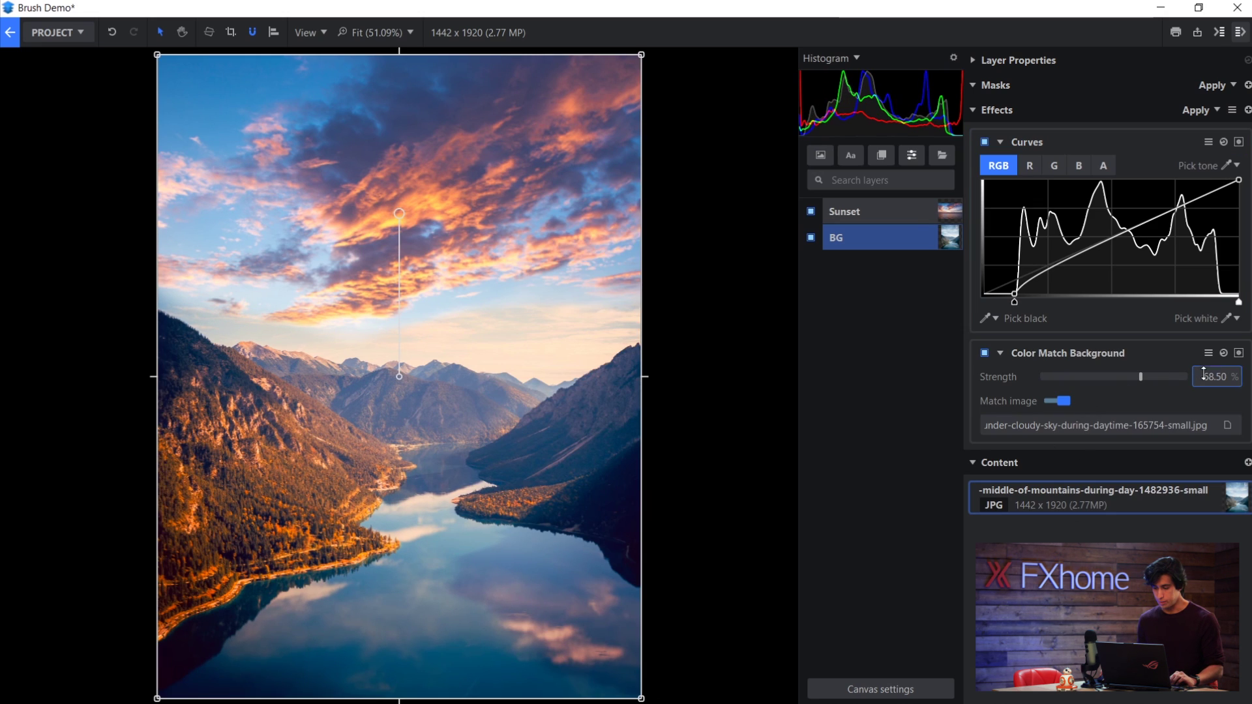
click(899, 324)
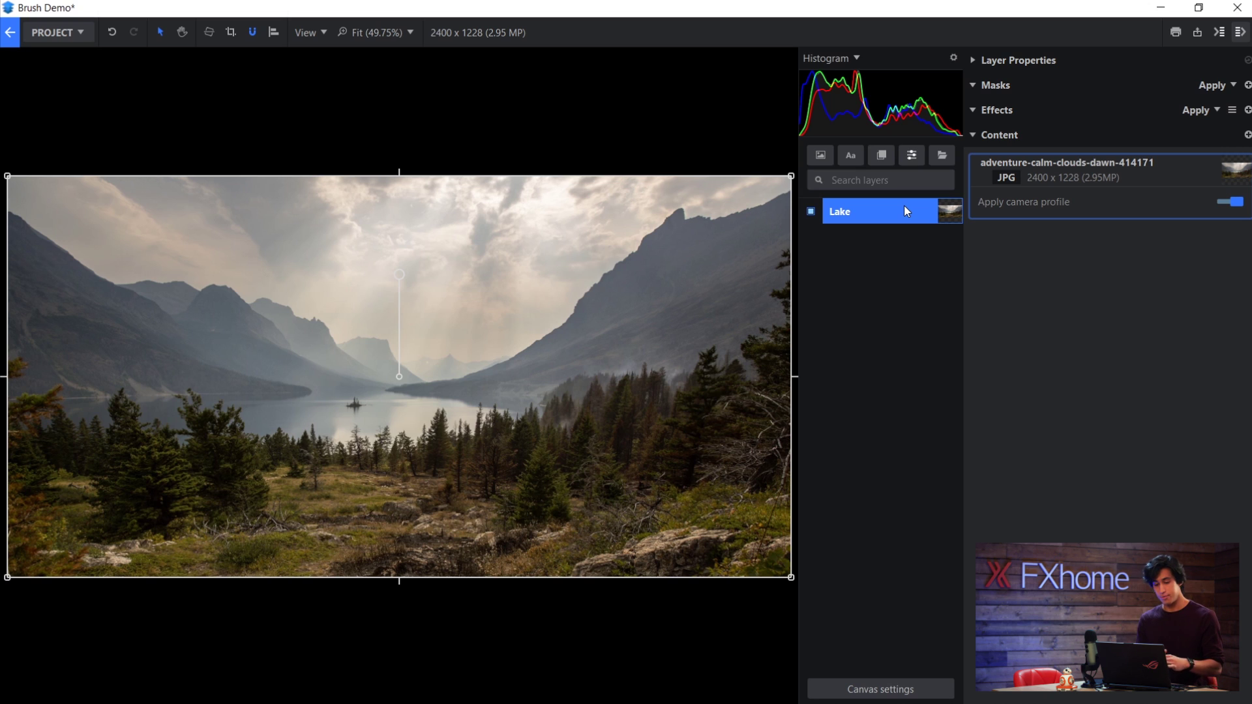
- Add Clarity at 100% Amount to the Lake layer and turn on Shadow warnings
text(clarity)
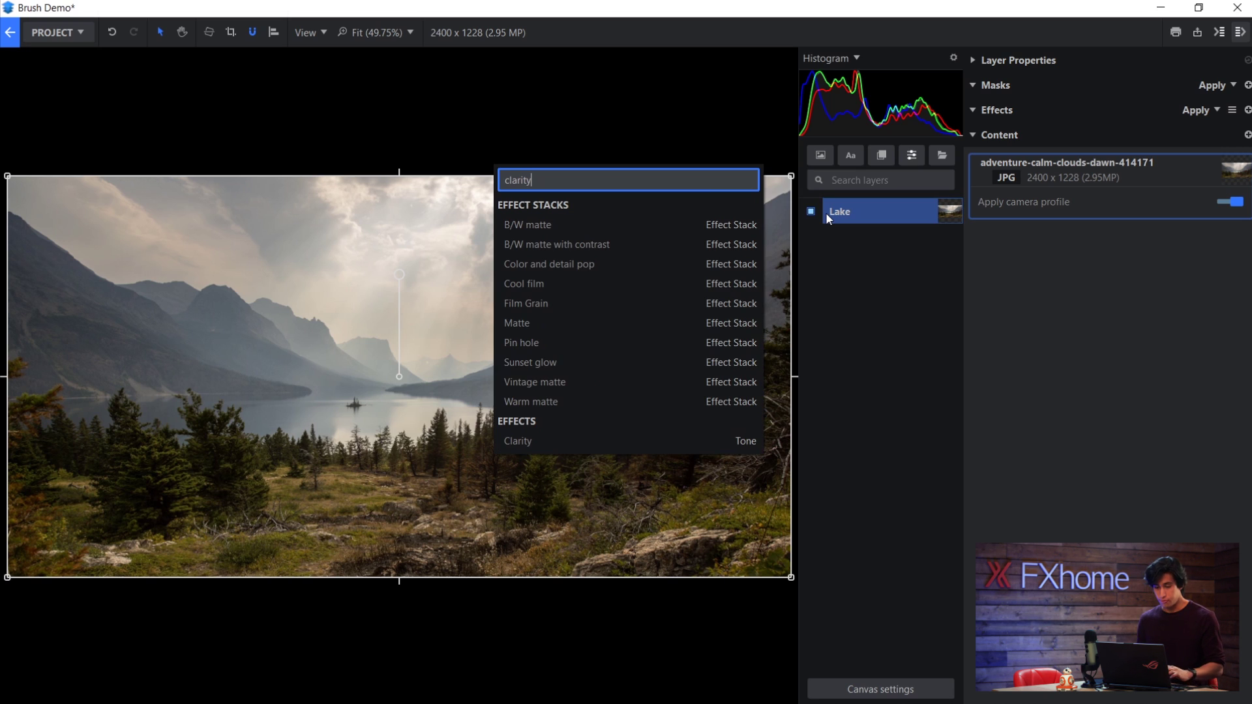
click(734, 438)
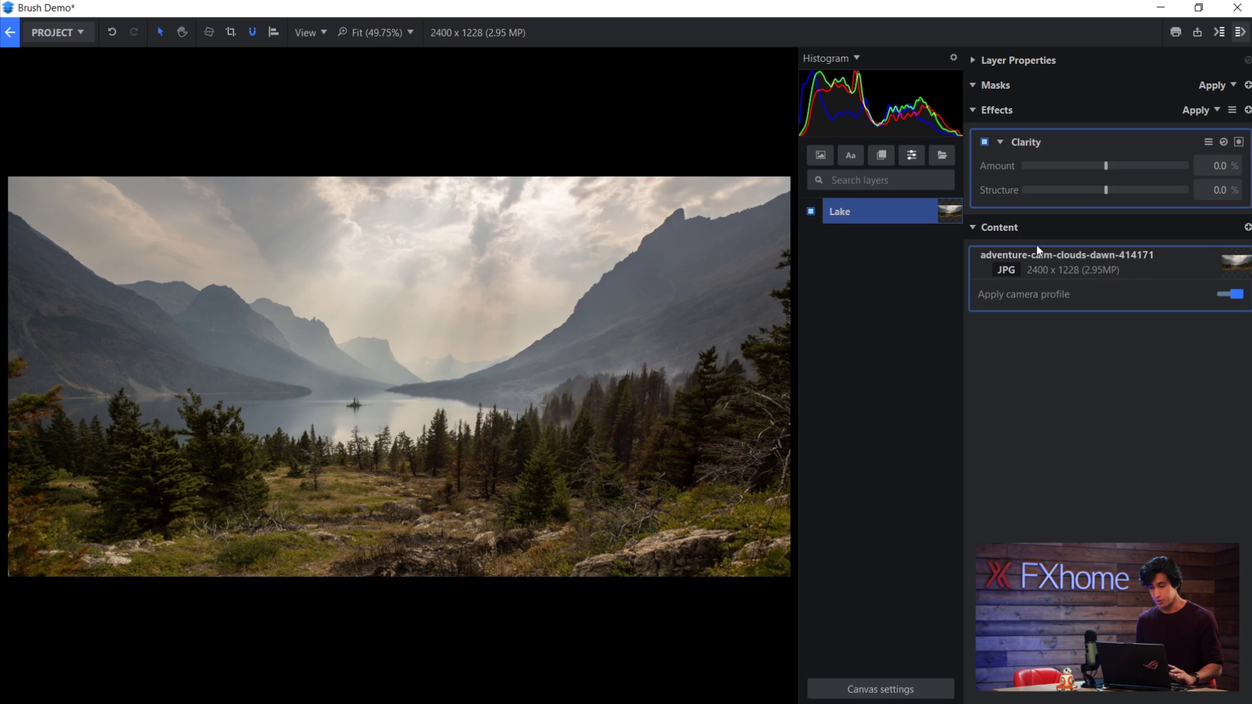
drag(1109, 163, 1197, 167)
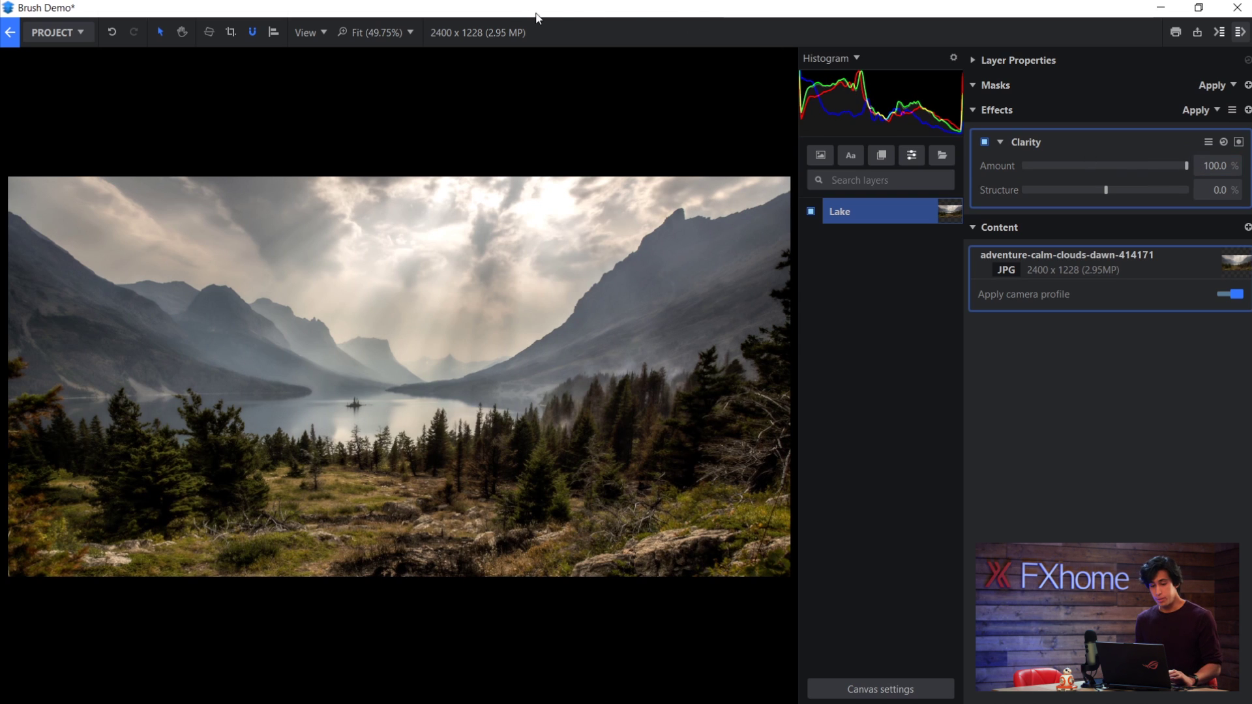
click(324, 36)
click(301, 92)
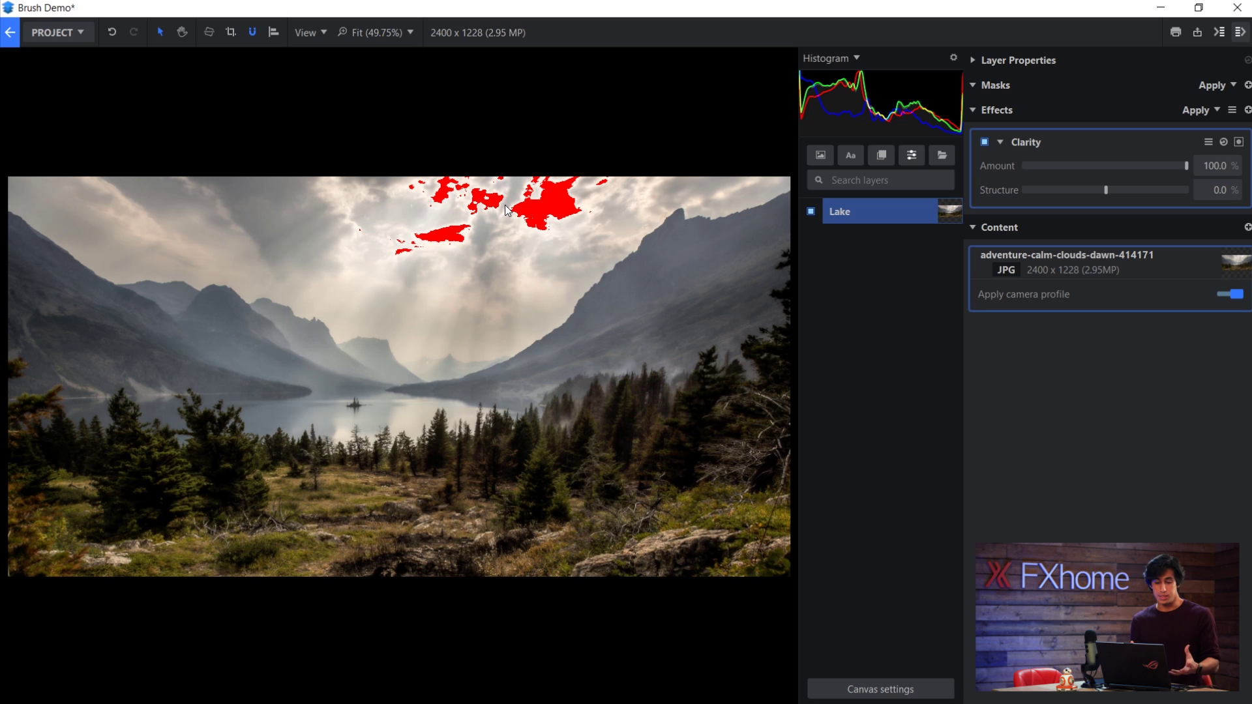
- Give the Clarity effect an inverted Brush mask
click(984, 142)
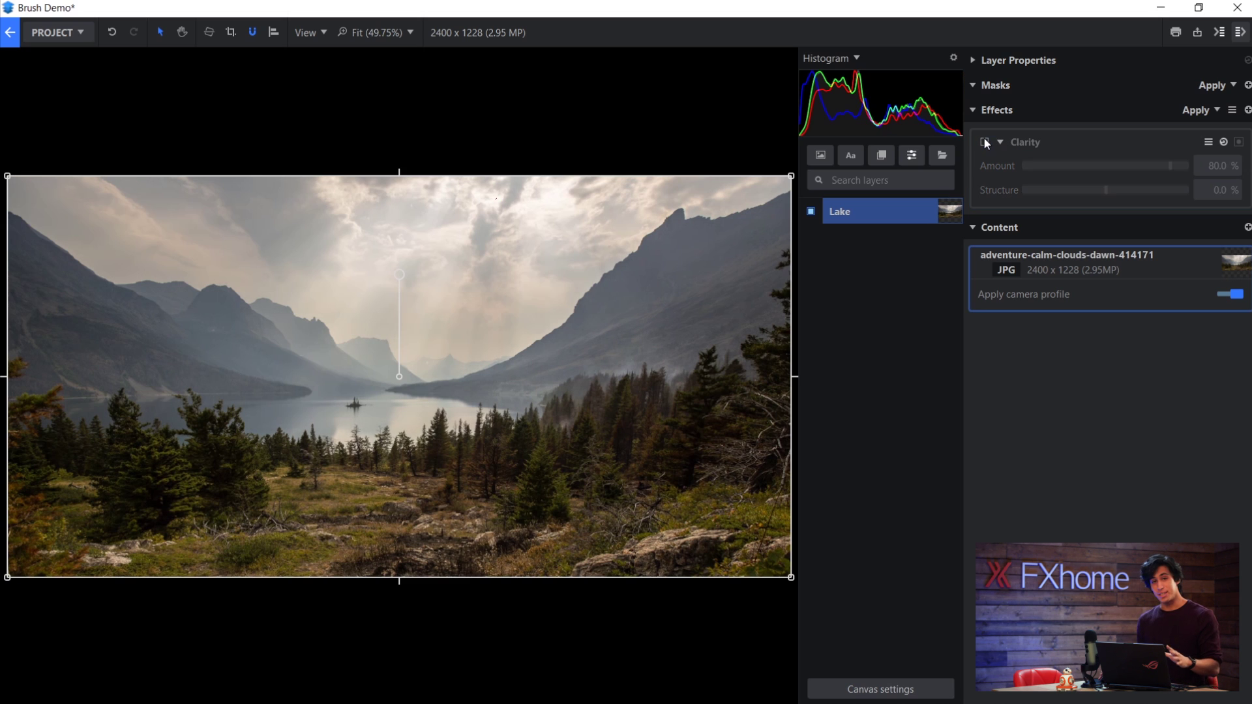
click(985, 142)
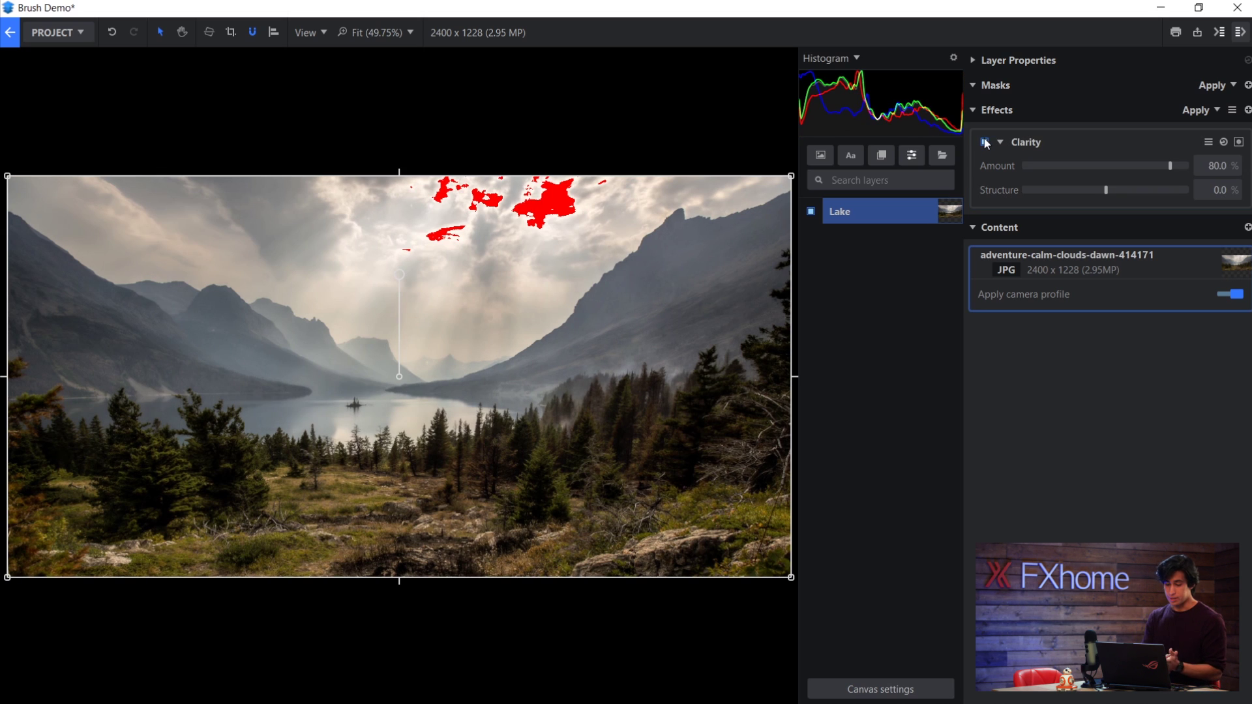
click(1241, 147)
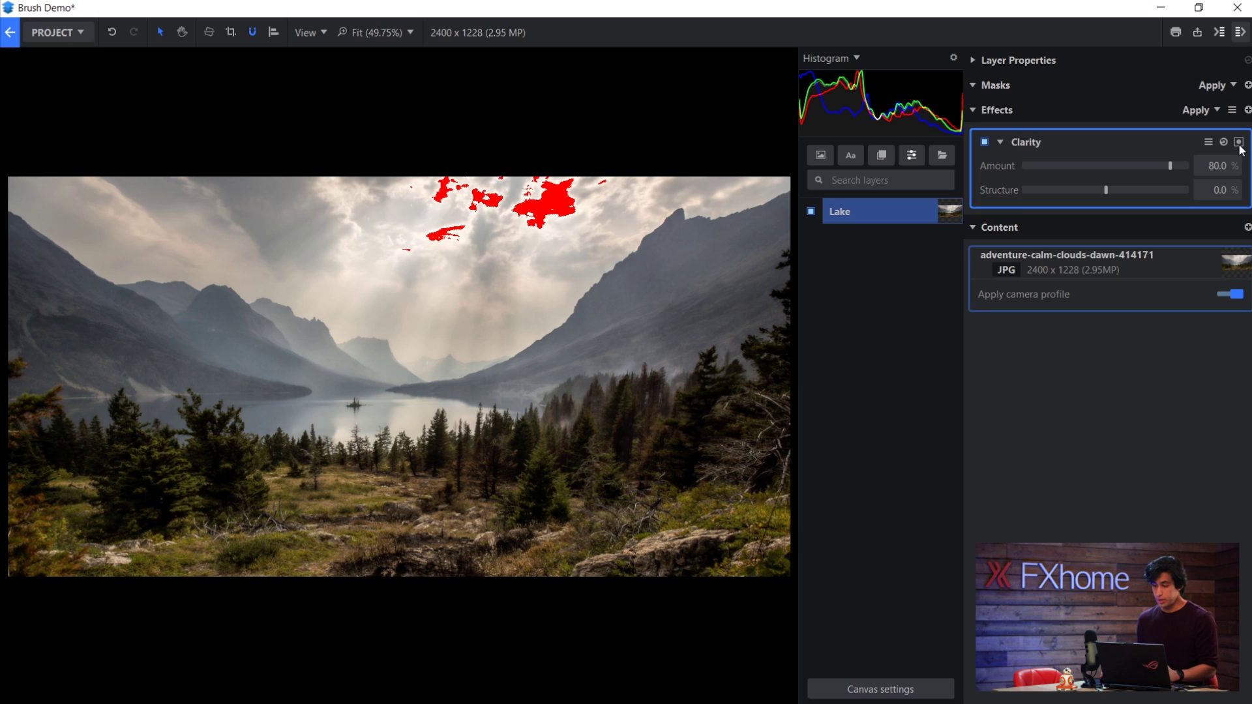
click(1240, 147)
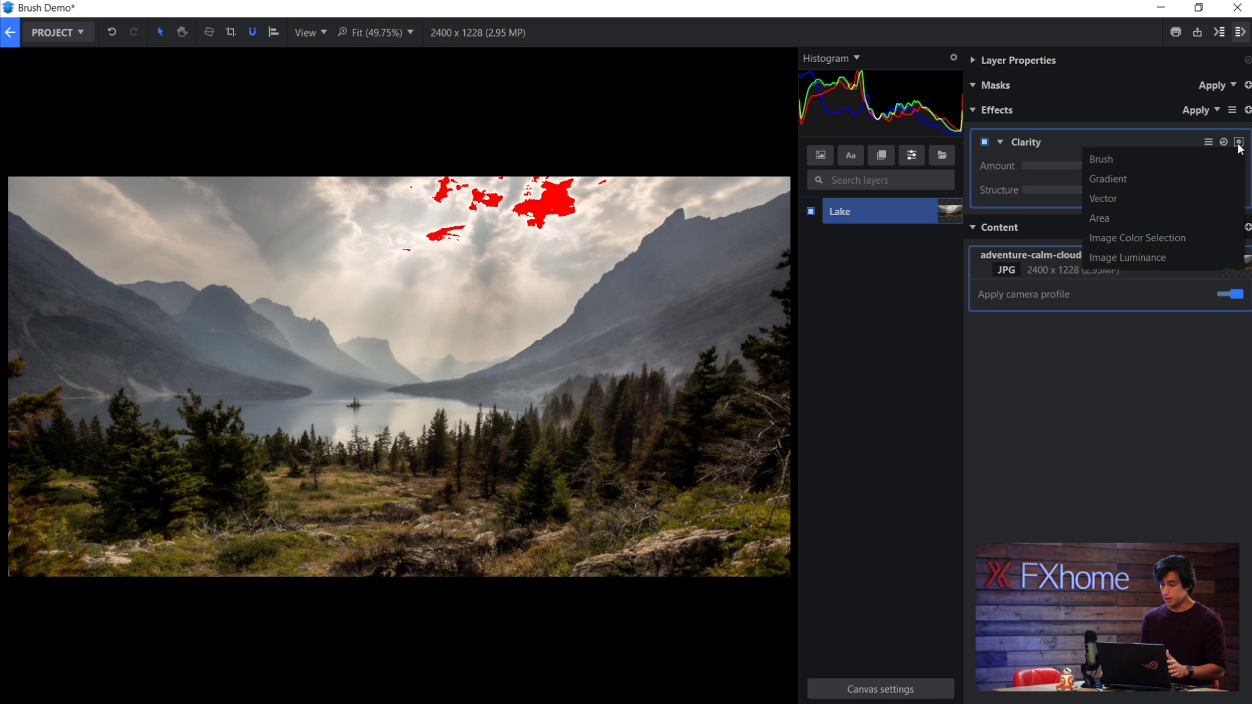
click(1188, 164)
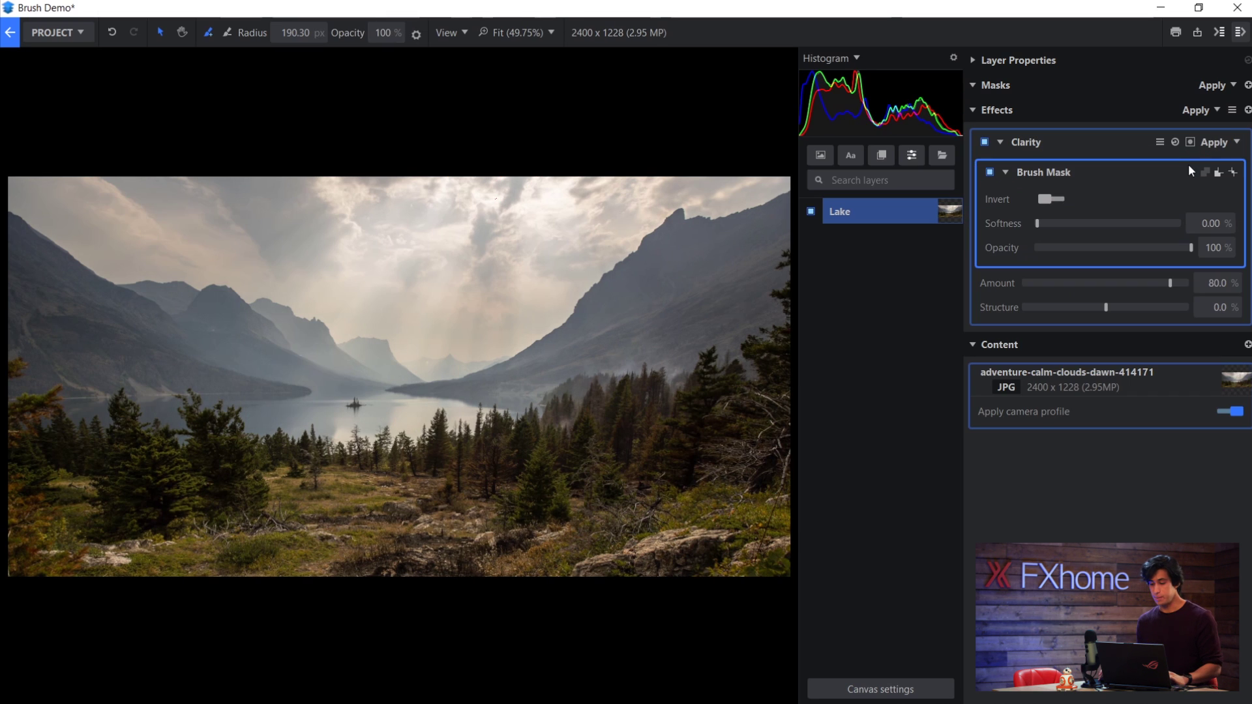
click(1051, 200)
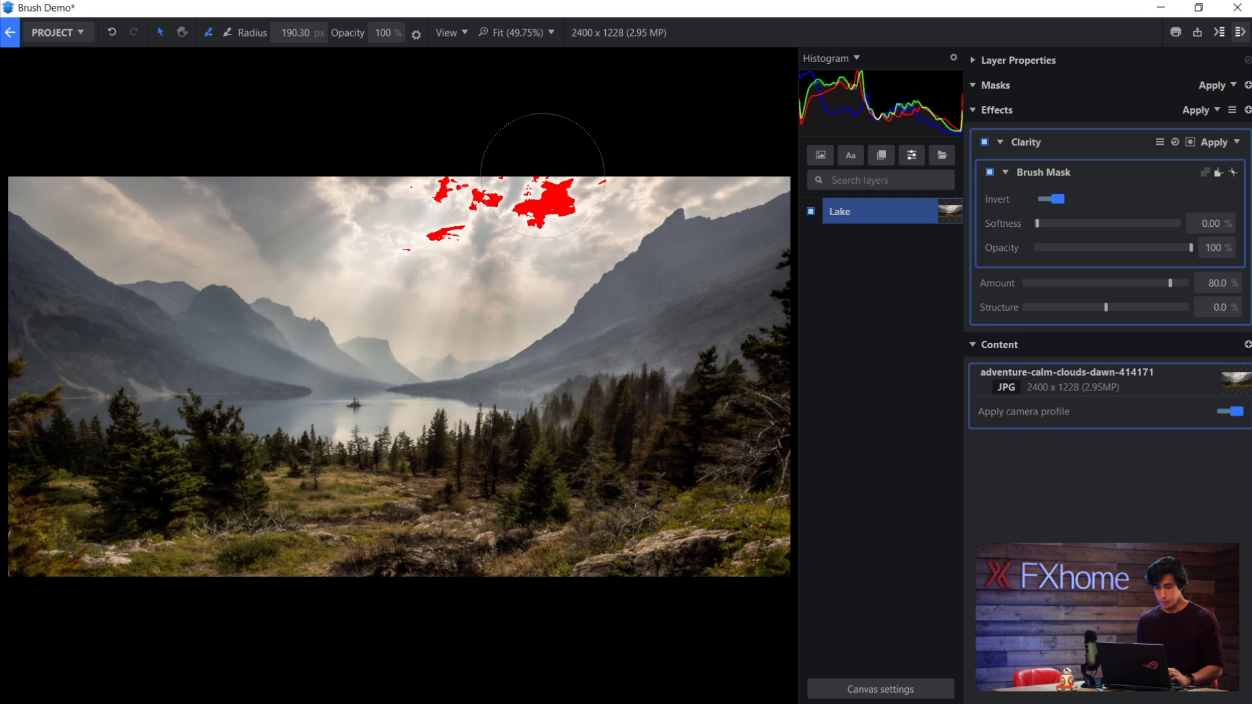
- Paint the mask over the clipped clouds with a ~90 px brush, then toggle Clarity to compare
key(bracketright)
key(bracketleft)
key(bracketleft)
key(bracketleft)
key(bracketleft)
key(bracketleft)
mouse_move(548, 195)
mouse_down()
mouse_move(541, 223)
mouse_move(579, 200)
mouse_move(544, 191)
mouse_move(596, 200)
mouse_move(473, 198)
mouse_move(434, 184)
mouse_move(481, 206)
mouse_move(401, 248)
mouse_up()
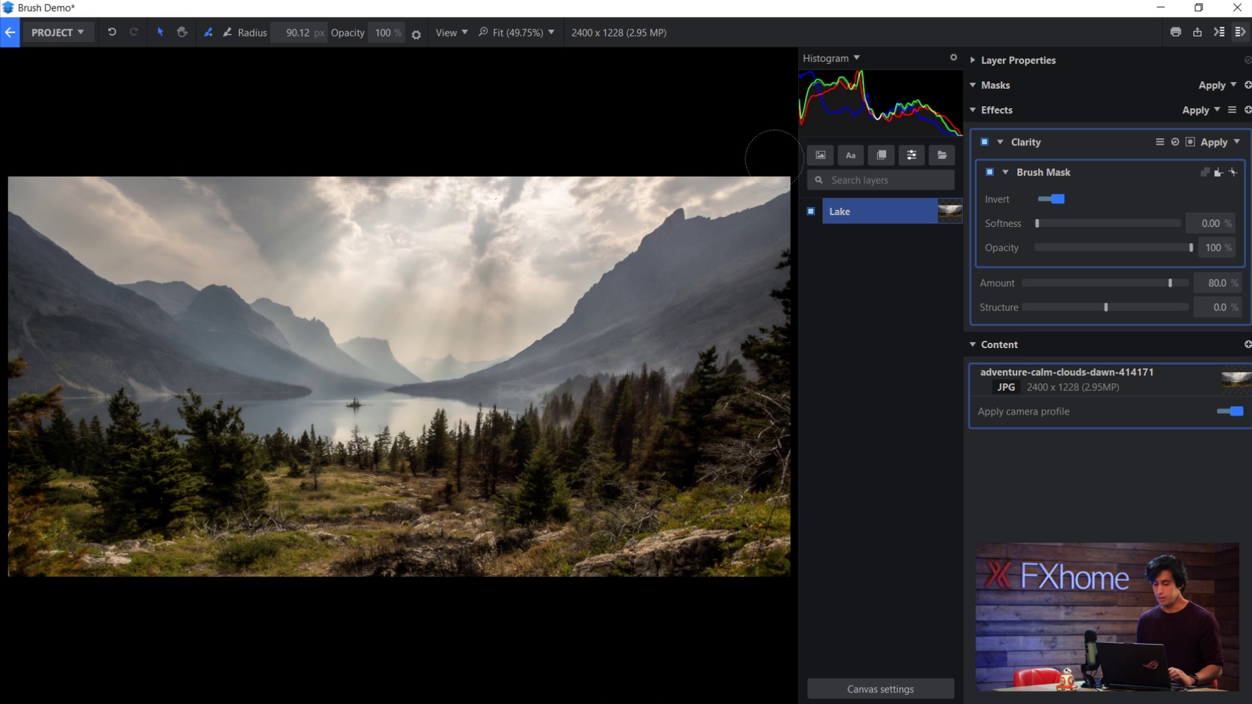
click(988, 140)
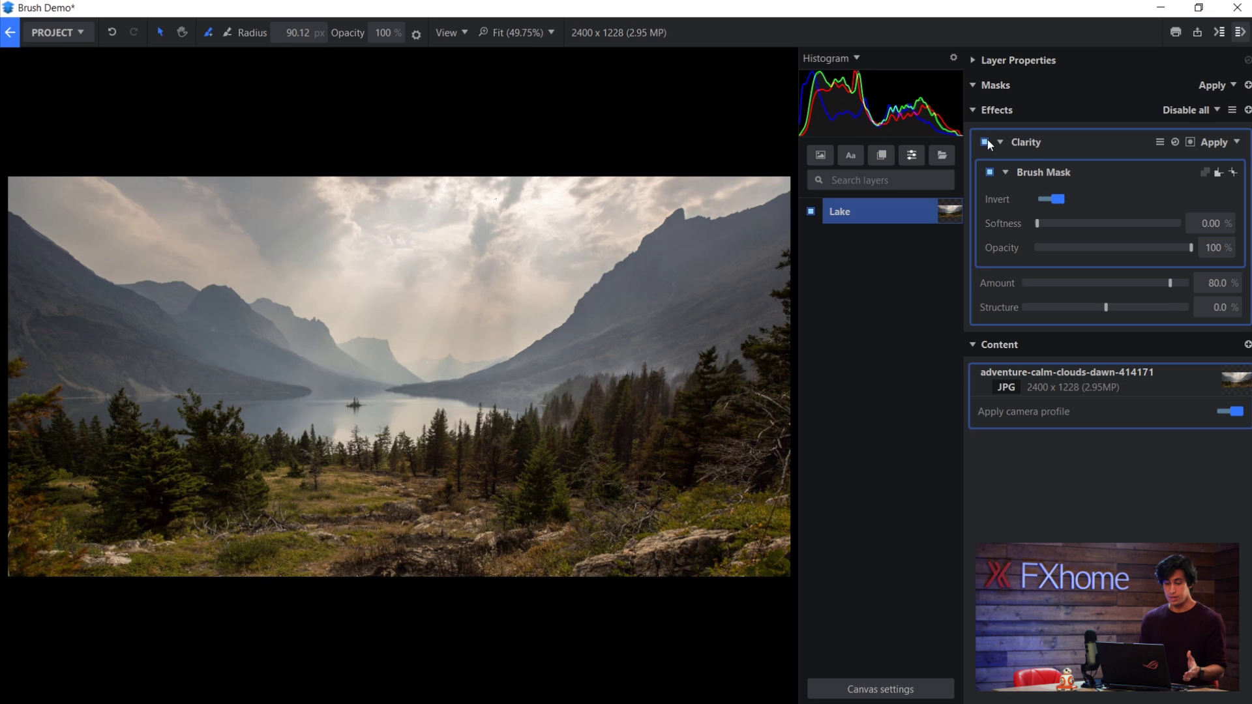
click(987, 140)
click(987, 139)
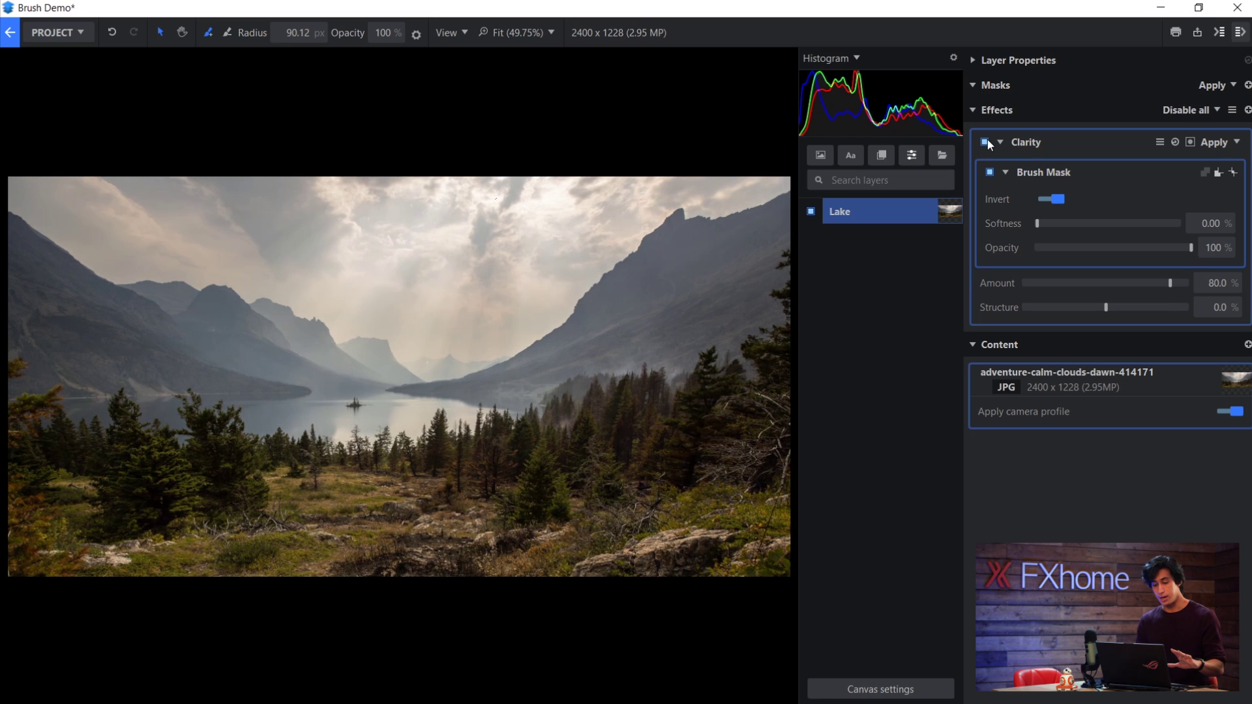
click(987, 140)
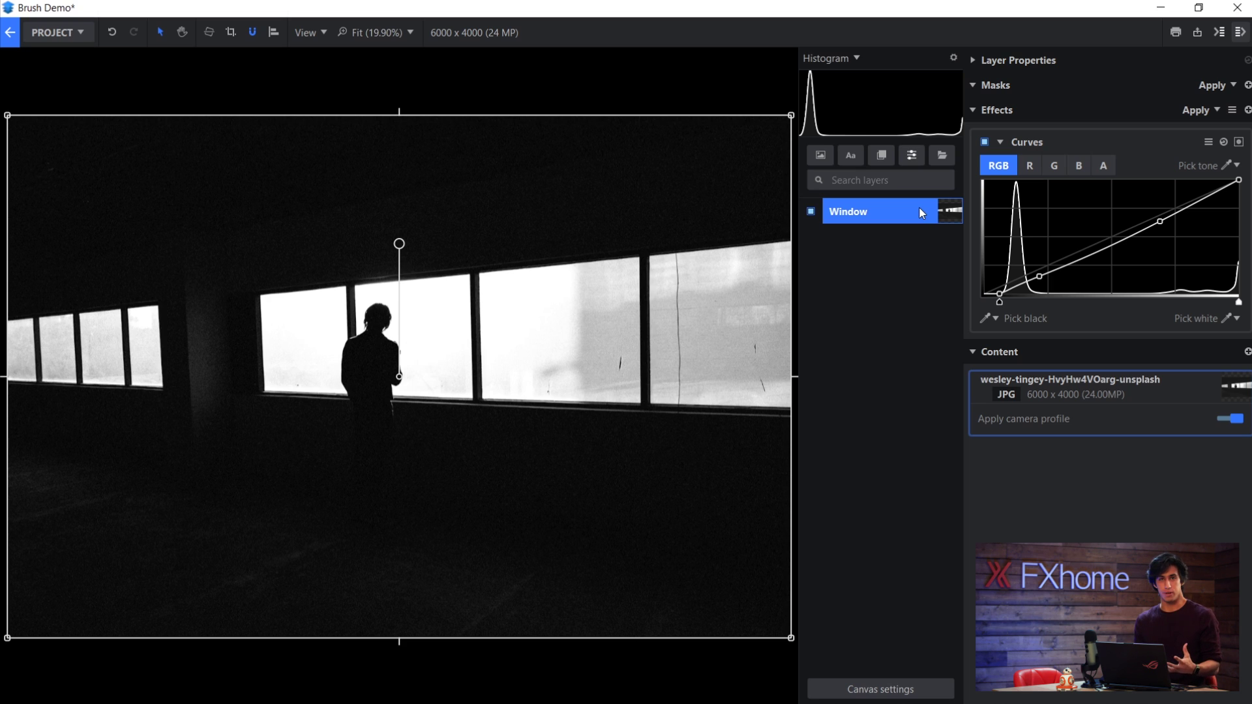
- Add Light Rays to the Window layer and move the source near the image top
key(Tab)
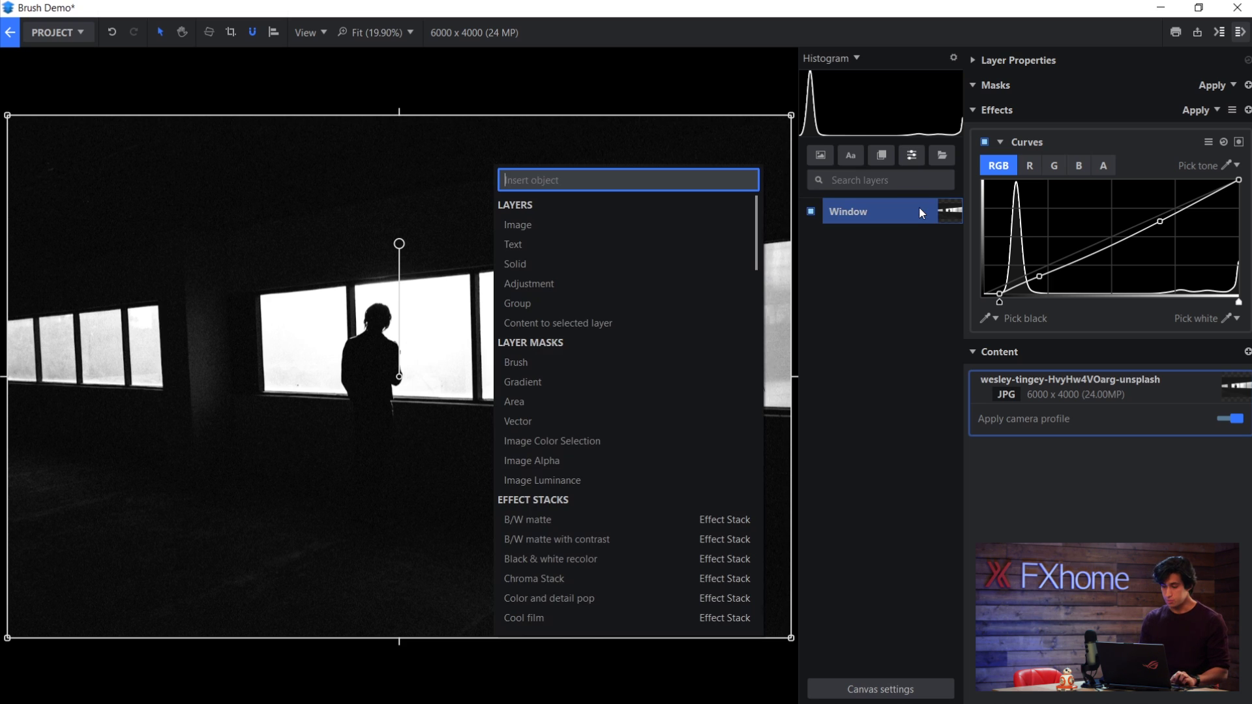
text(light ray)
key(Return)
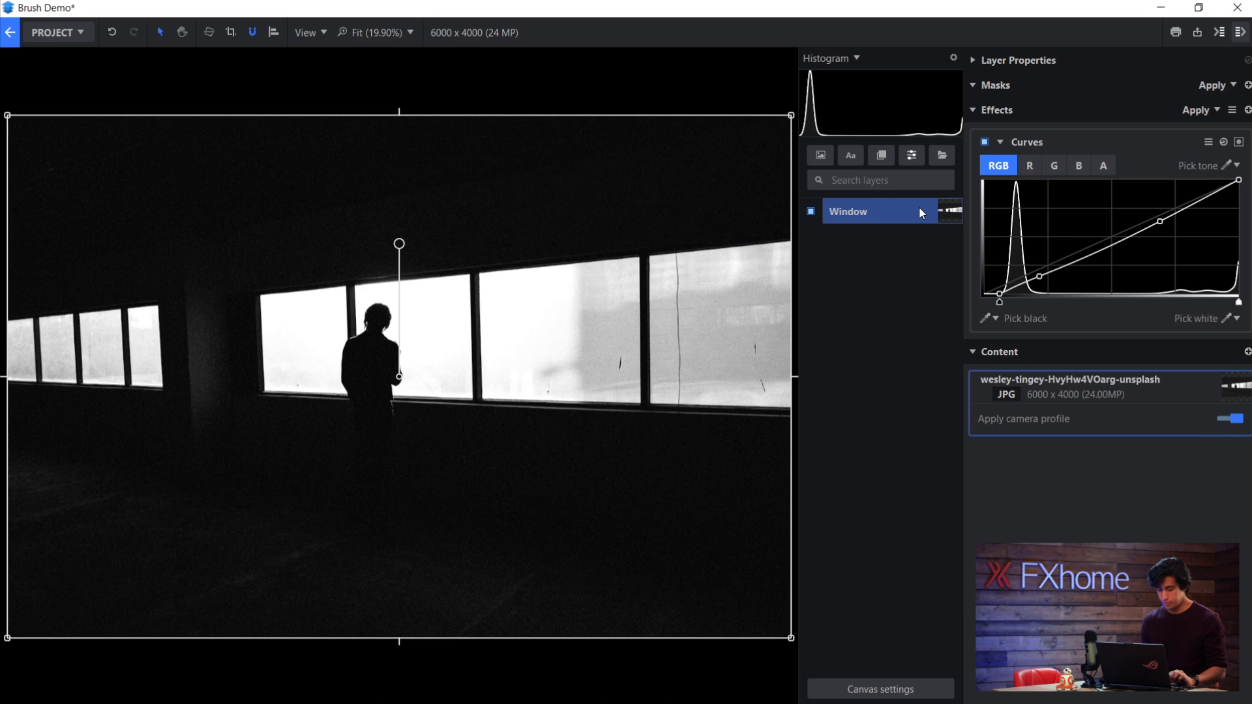
drag(400, 379, 365, 218)
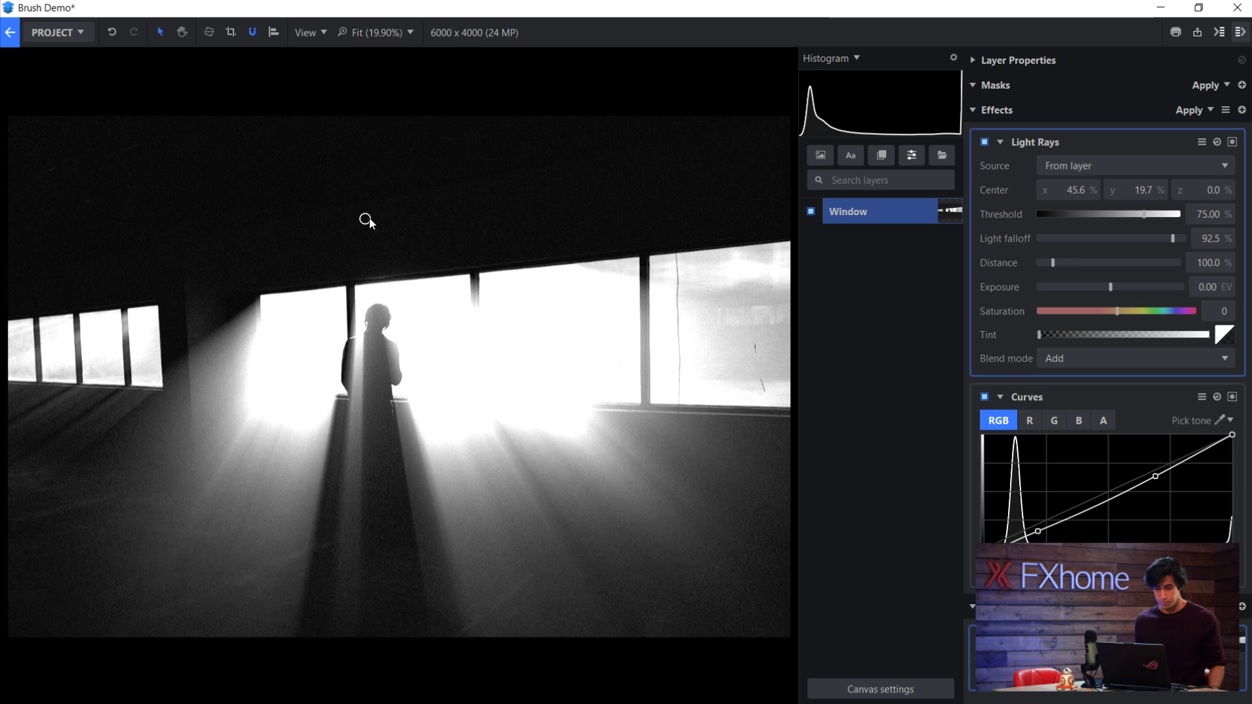
drag(365, 219, 411, 161)
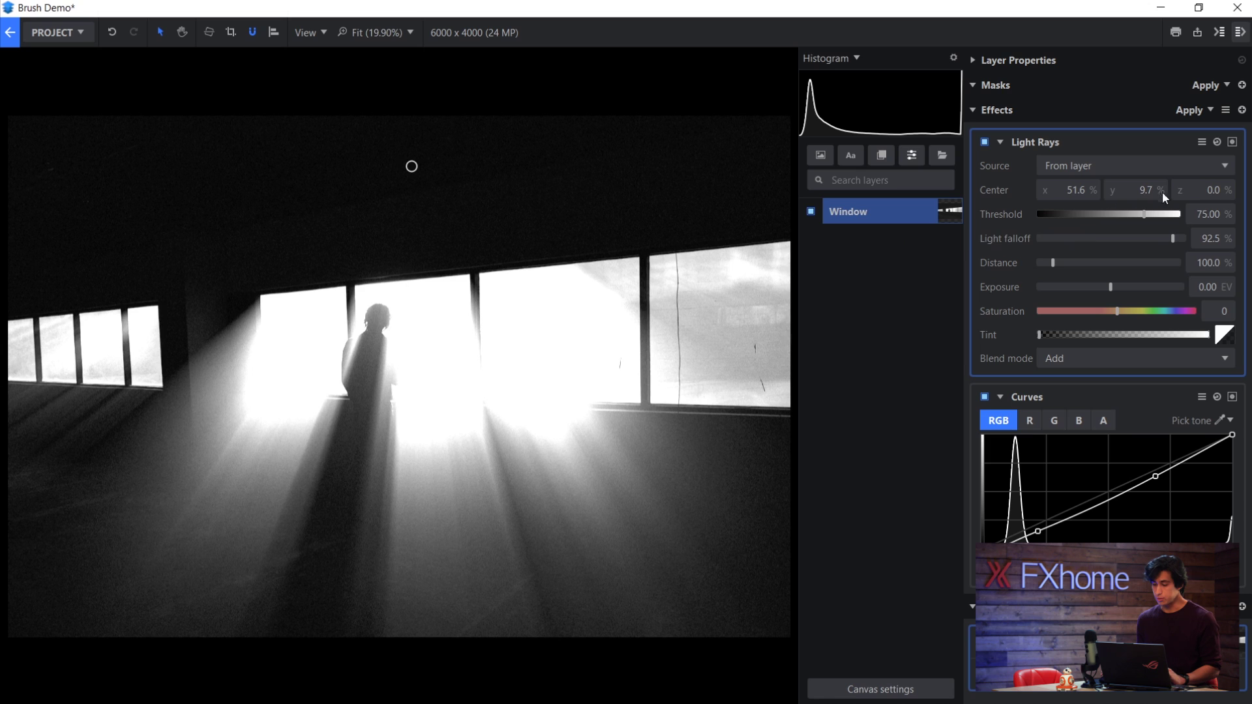
- Set the light rays threshold to 97.67 and distance to 83.8
drag(1161, 217, 1170, 220)
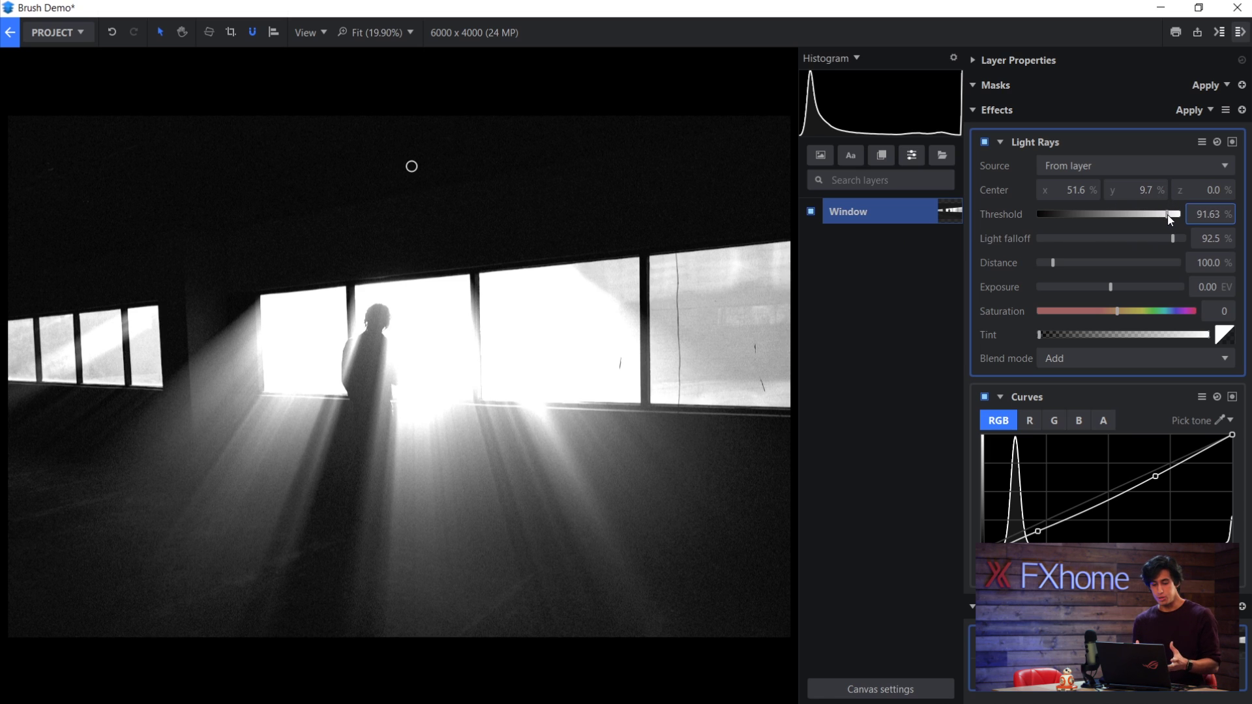
drag(1170, 219, 1177, 220)
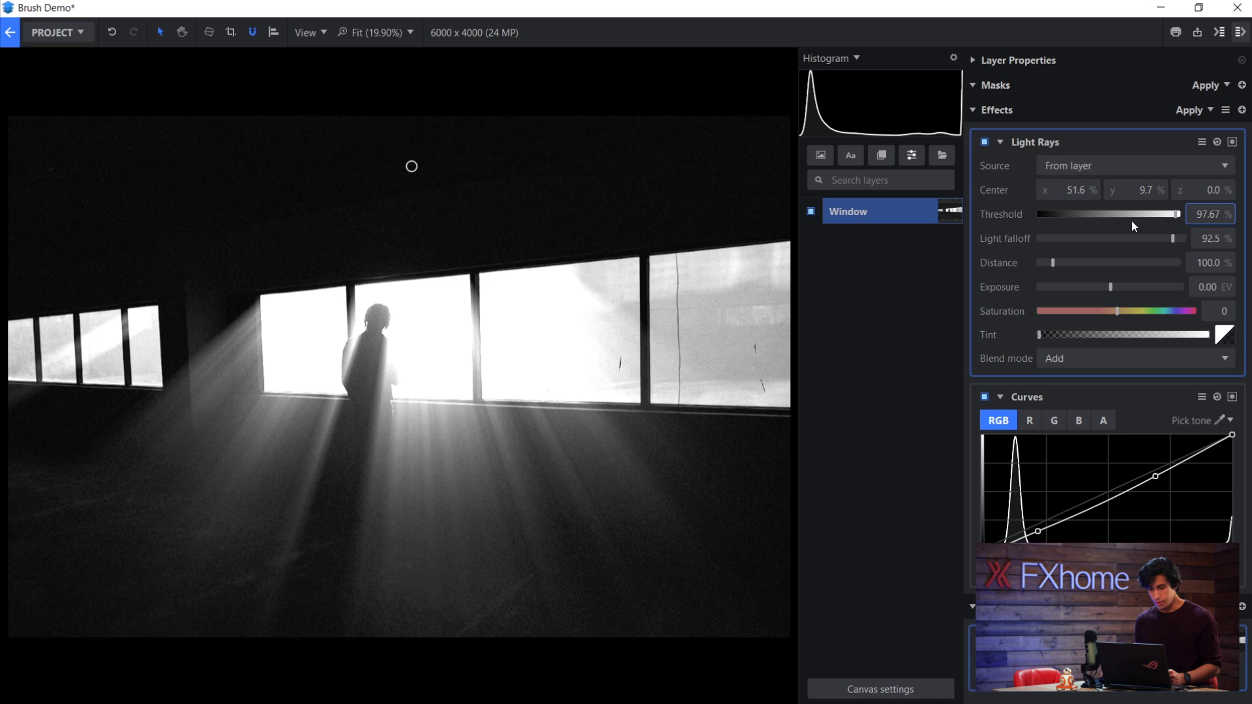
drag(1048, 270, 1049, 262)
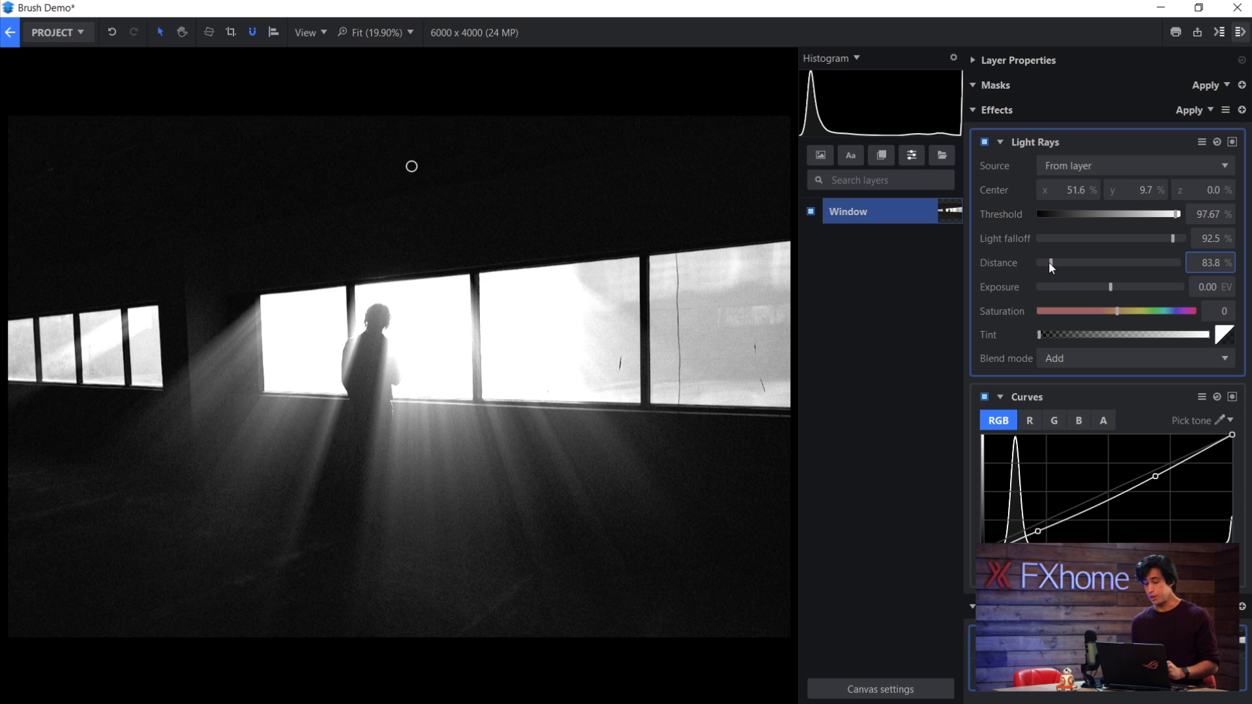
- Switch the rays blend mode to Screen, try a red then orange tint, then fade the tint out
click(1068, 357)
click(1077, 400)
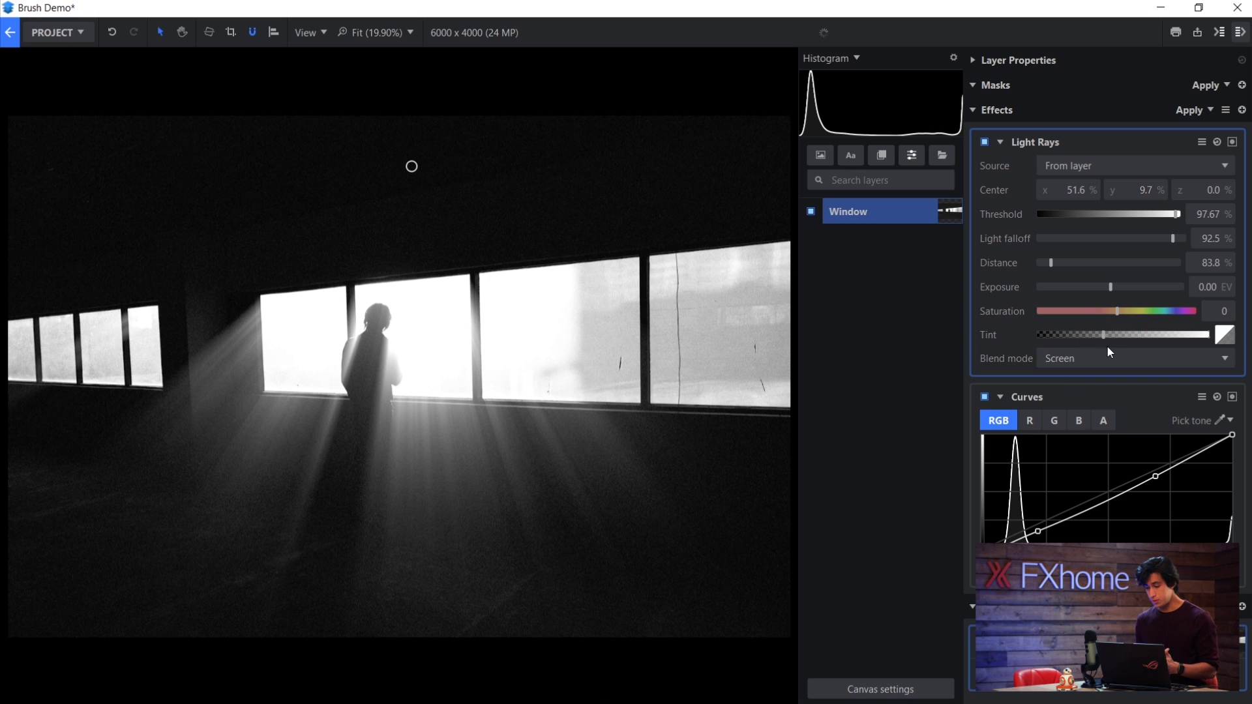
click(1224, 334)
drag(1120, 400, 1182, 371)
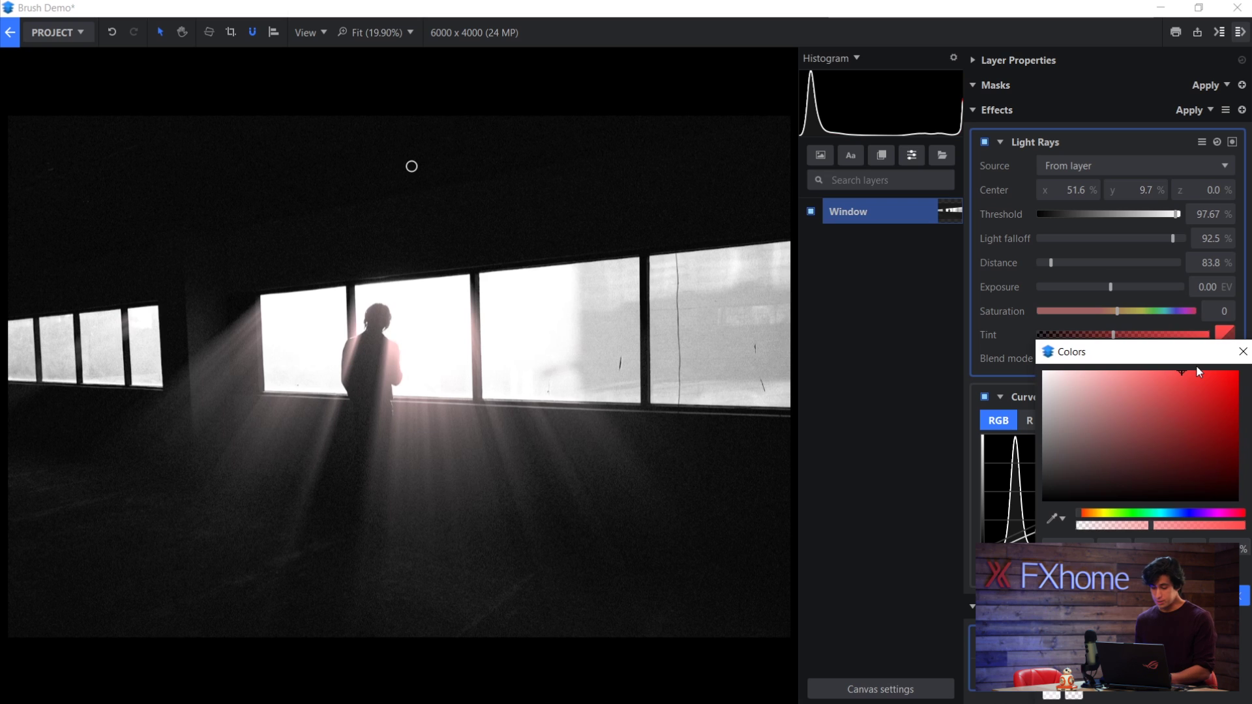
click(1090, 514)
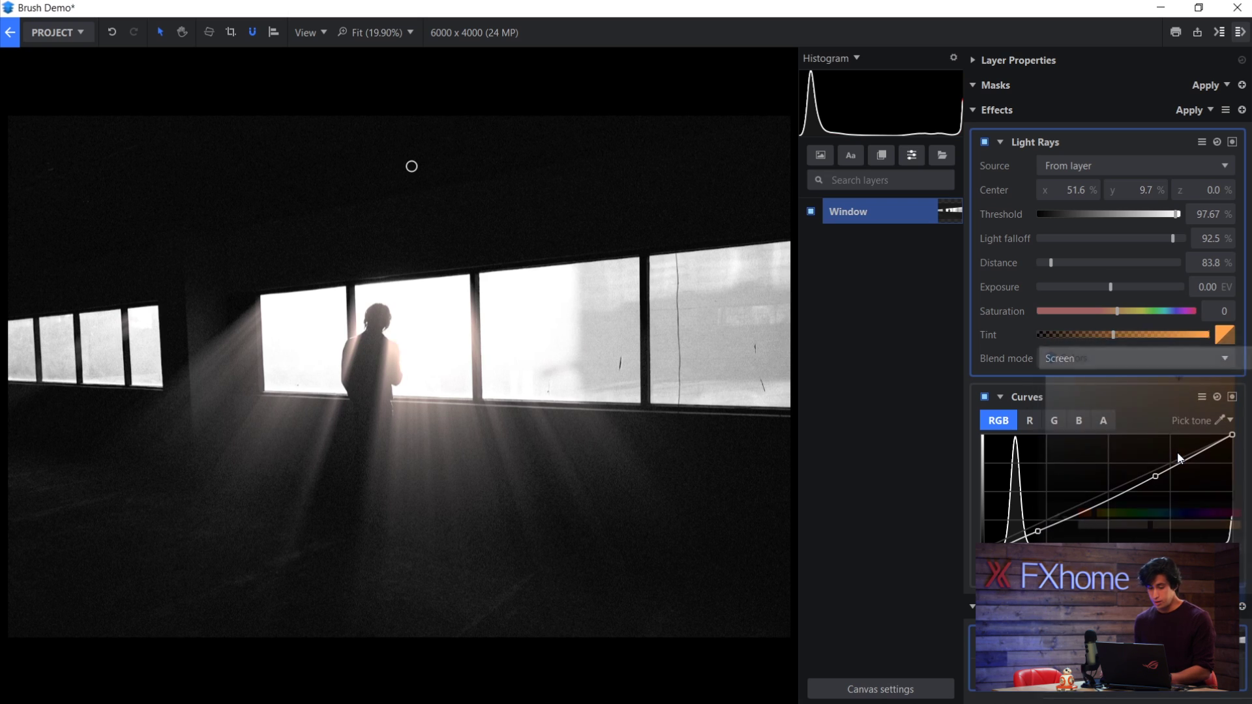
click(1040, 334)
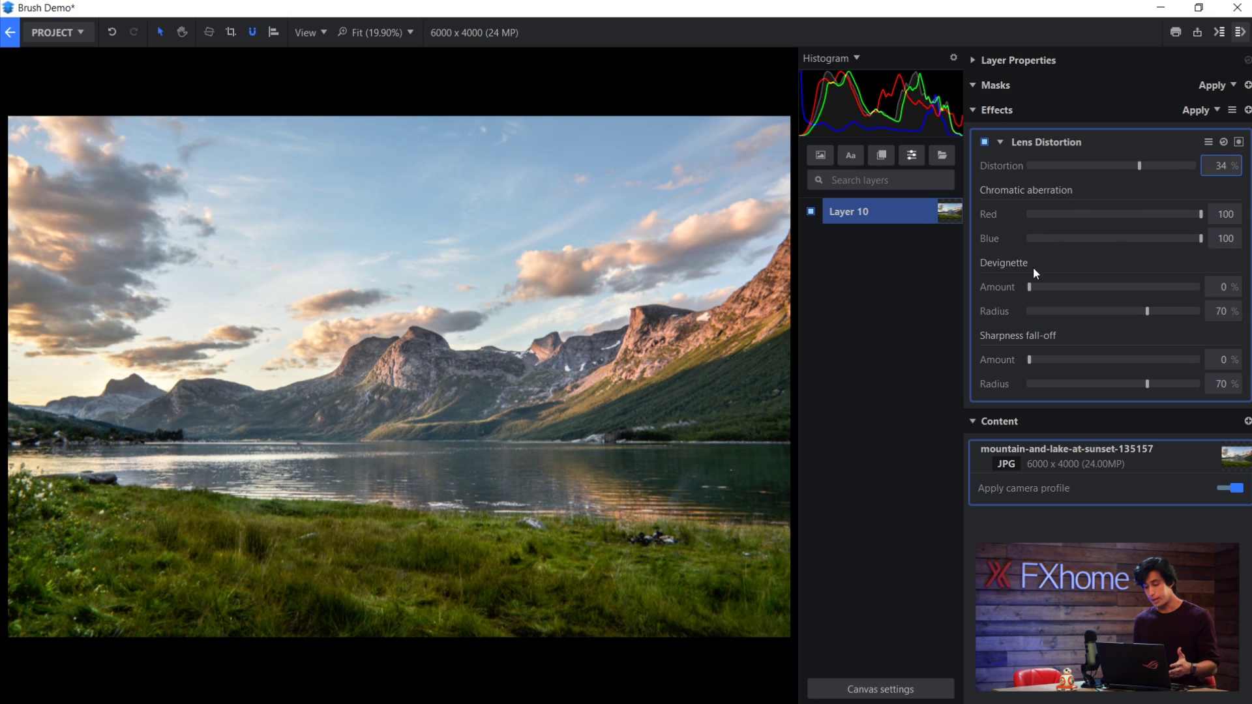
- Set Lens Distortion's Devignette Amount to 27% to brighten the photo's edges
drag(1031, 289, 1072, 295)
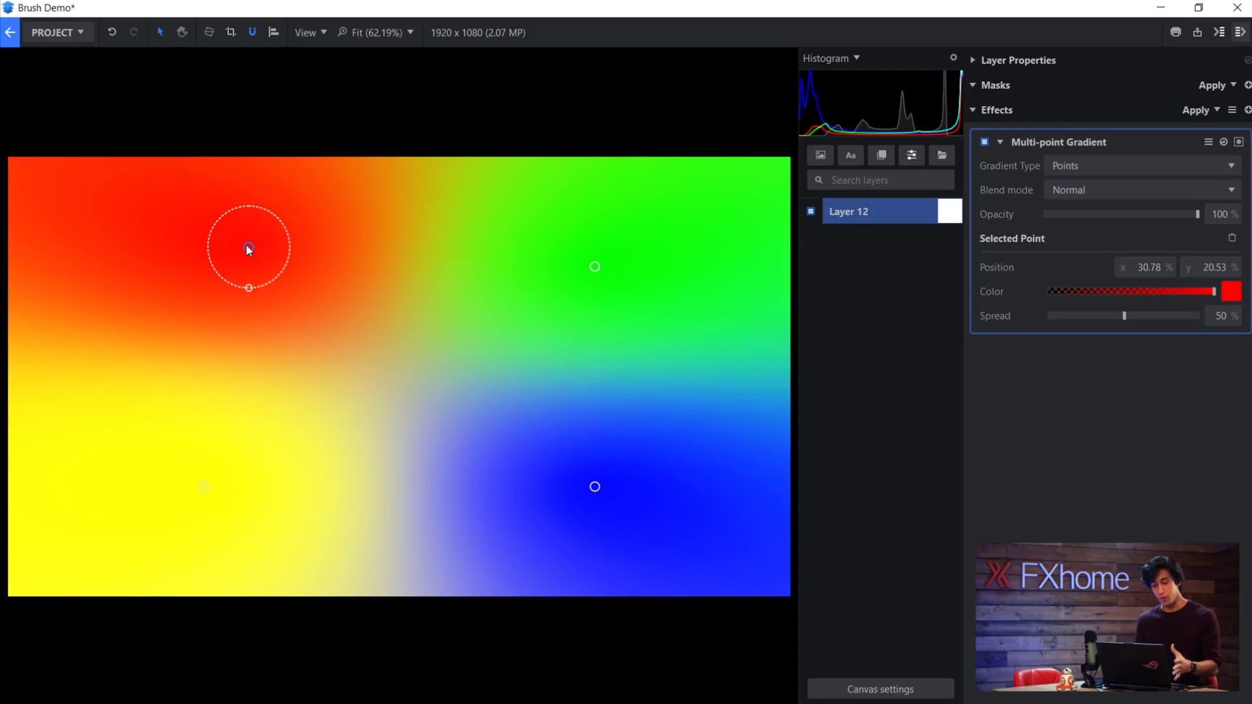
- Nudge the red gradient point slightly down, trying a 100% spread and then undoing it
drag(249, 249, 241, 278)
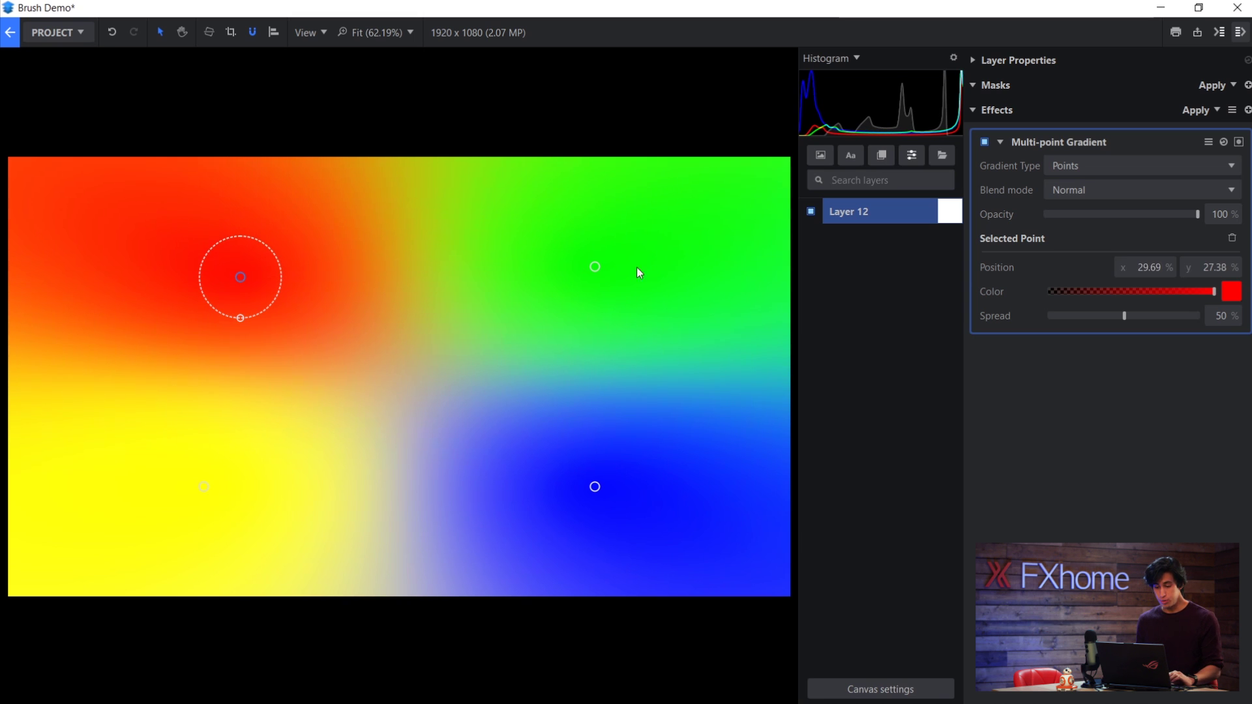
drag(240, 328, 243, 374)
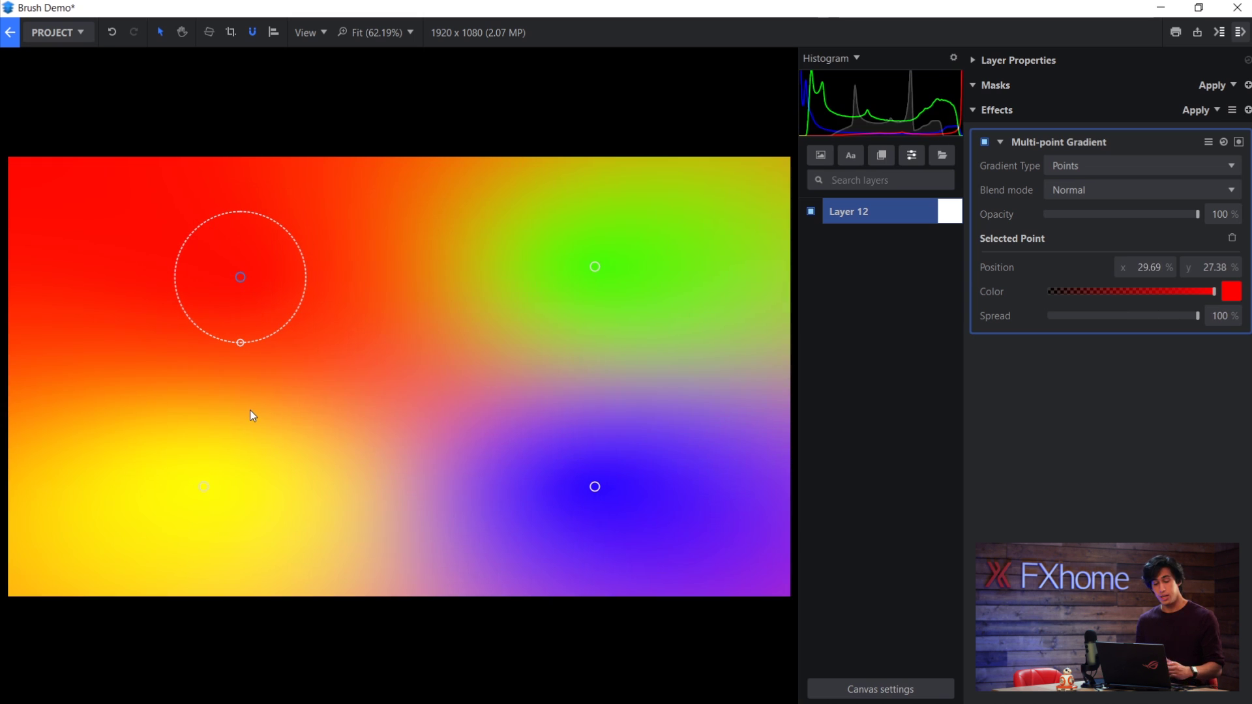
key(ctrl+z)
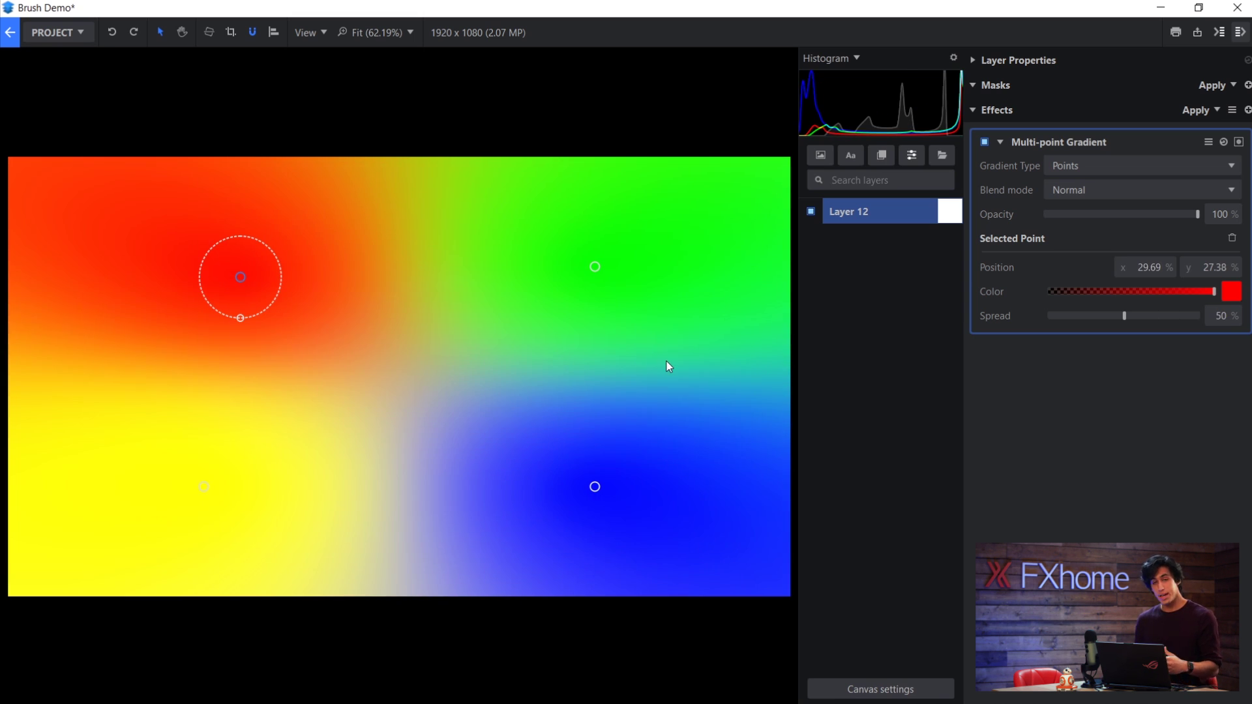
- Add a cyan gradient point on the right and switch the gradient type to Voronoi
double_click(666, 360)
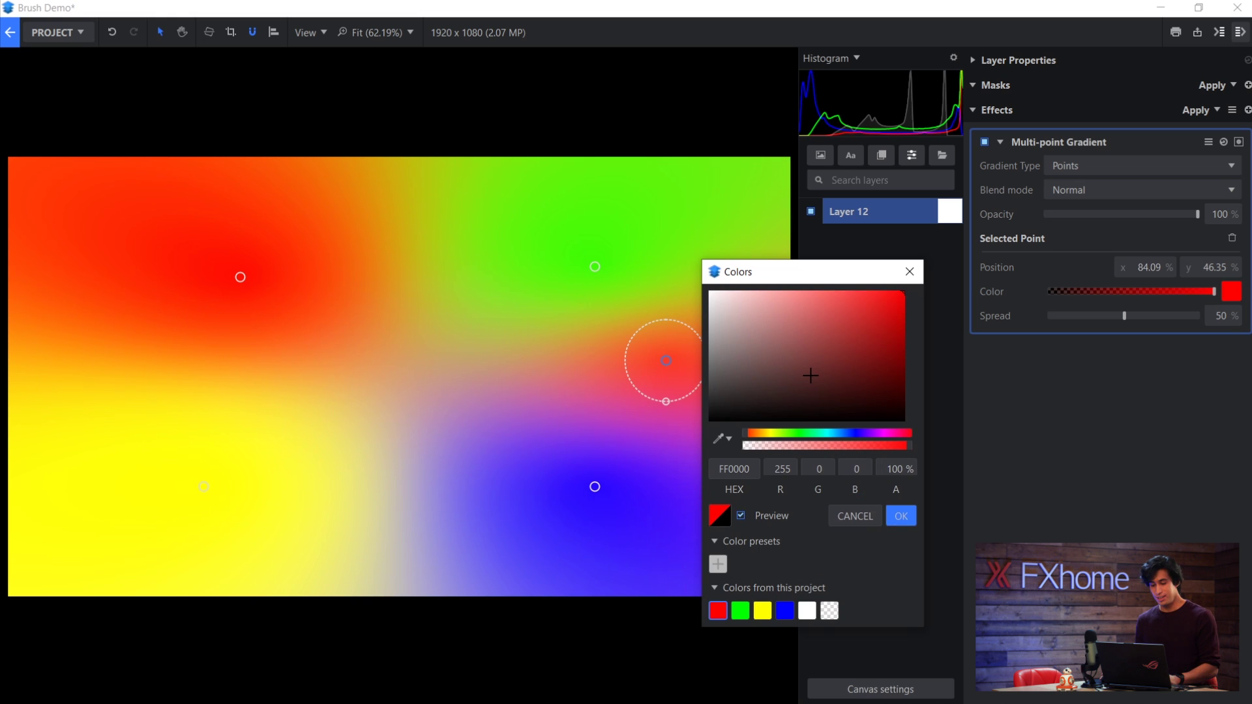
drag(825, 436, 827, 437)
key(Return)
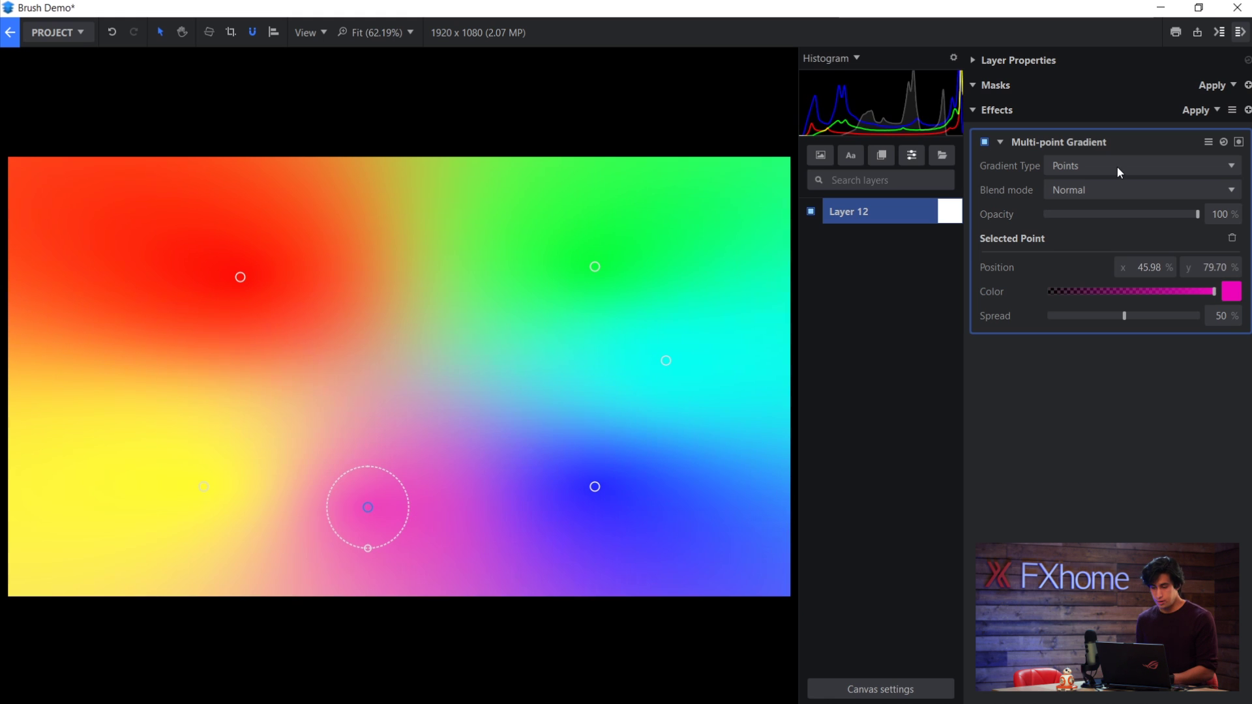
click(1117, 167)
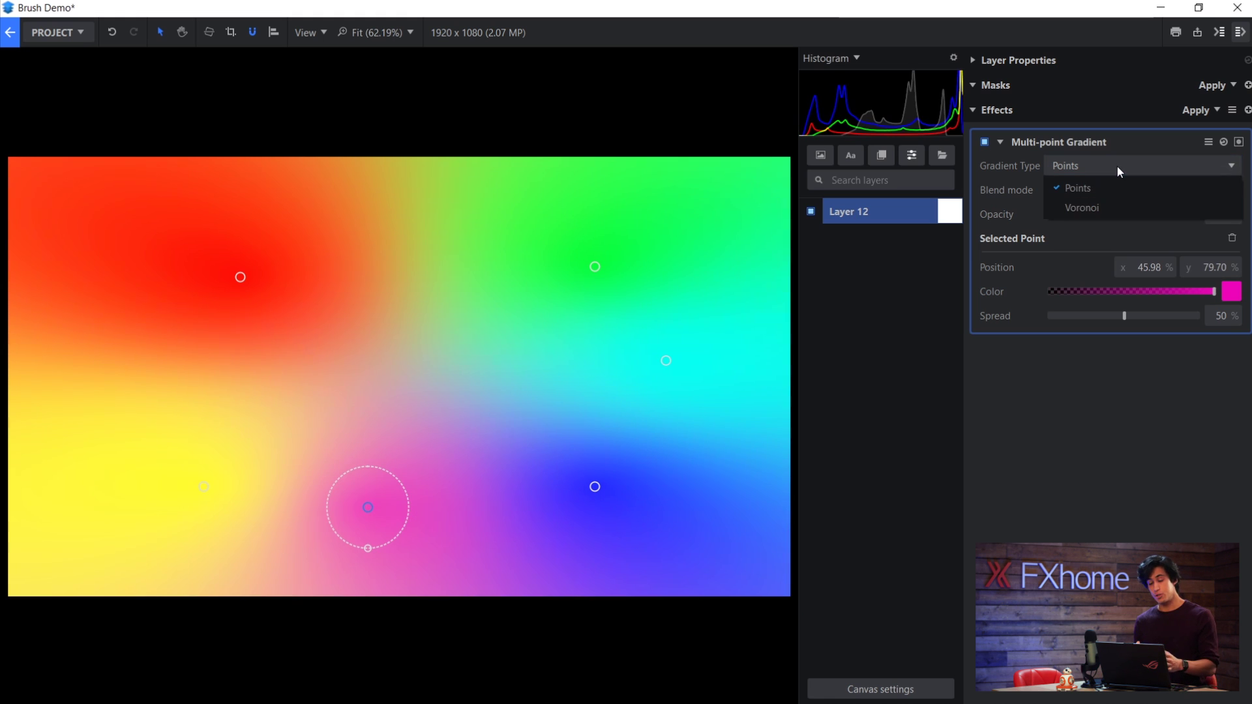
click(1109, 212)
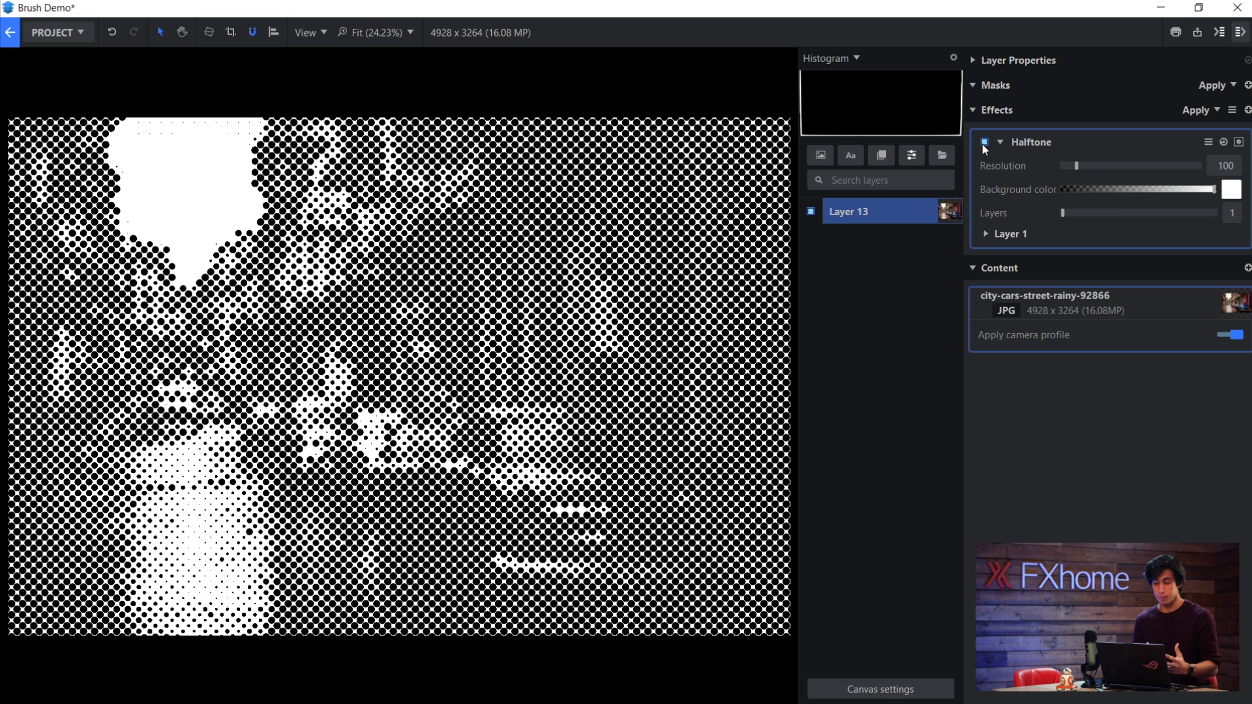
- Apply a colour print Halftone preset with Resolution 200 and three dot layers
click(1211, 143)
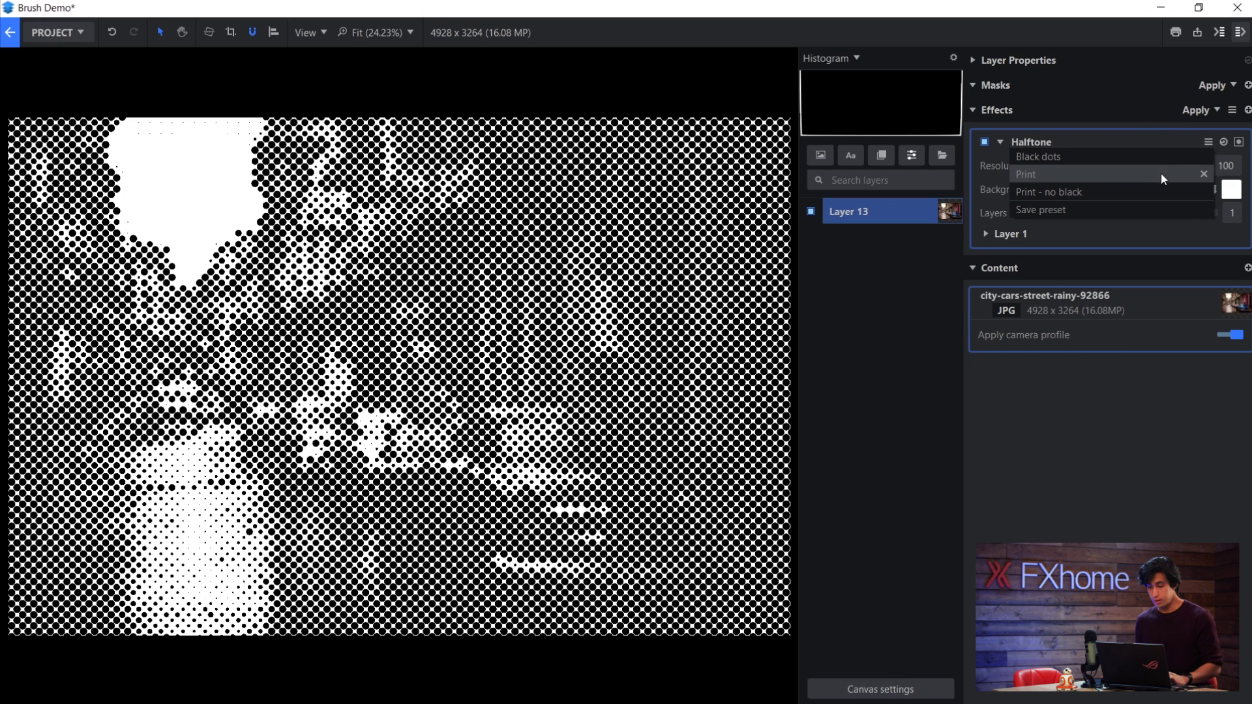
click(1162, 174)
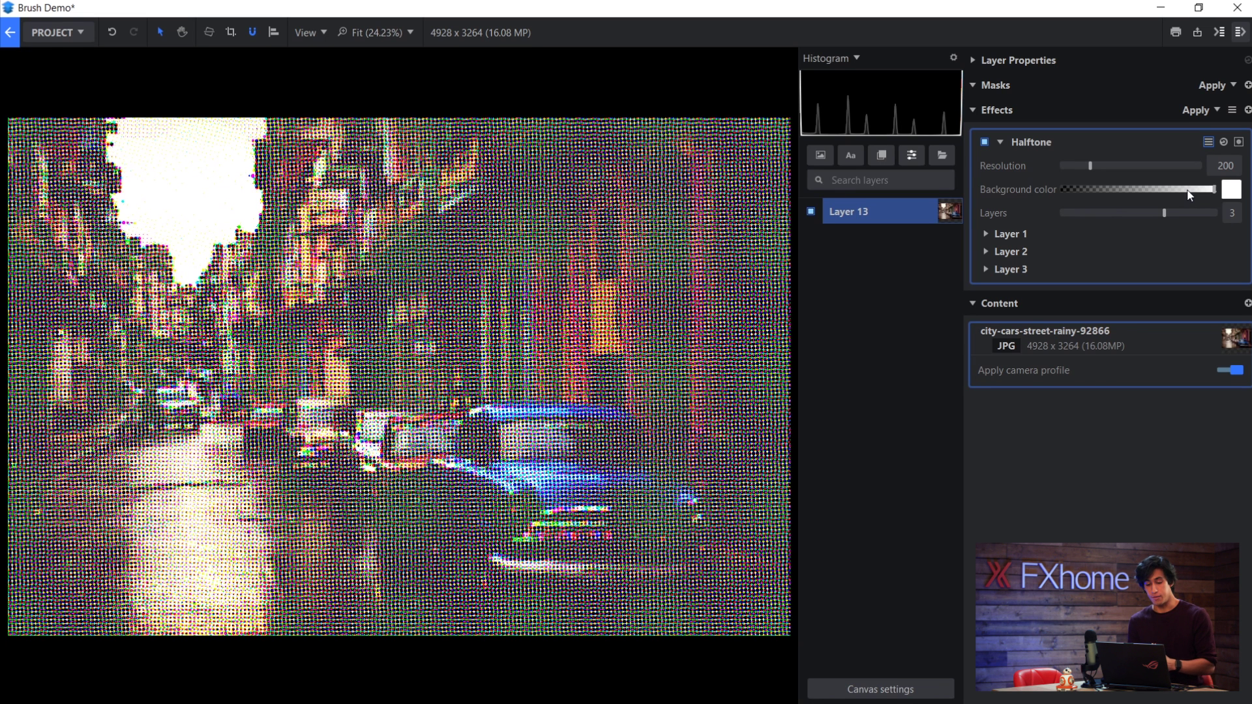